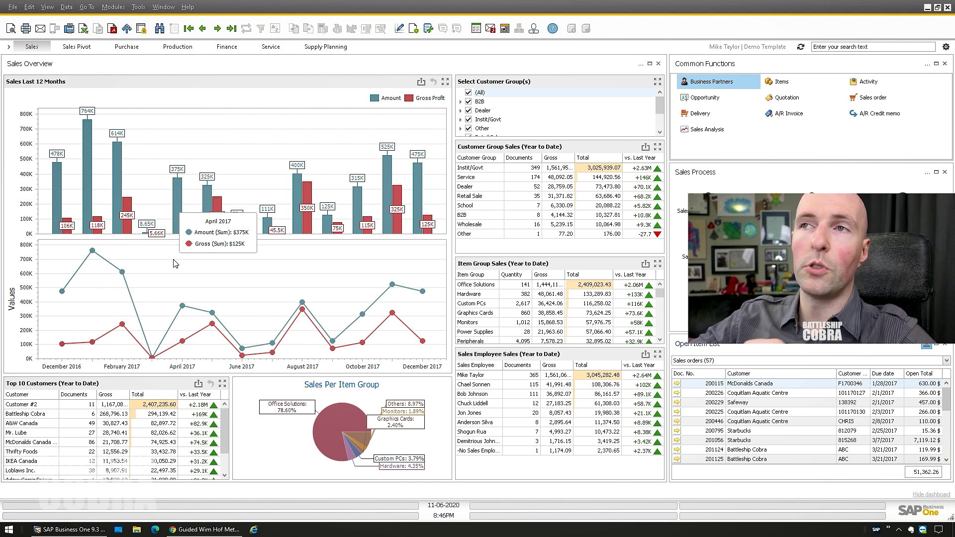
Open a new A/P Reserve Invoice from the purchasing module and move its window slightly higher.
{"action": "left_click", "coordinate": [113, 7]}
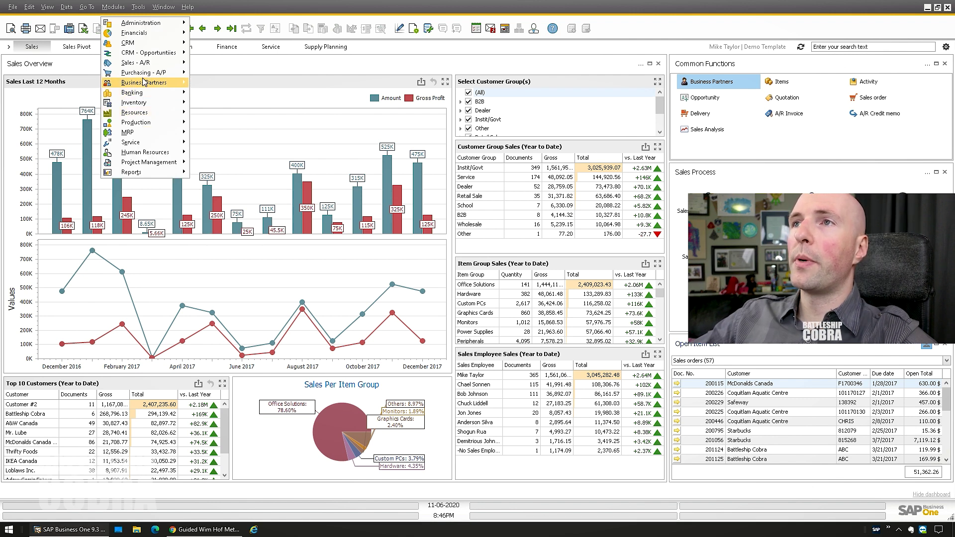
{"action": "mouse_move", "coordinate": [145, 72]}
{"action": "left_click", "coordinate": [243, 226]}
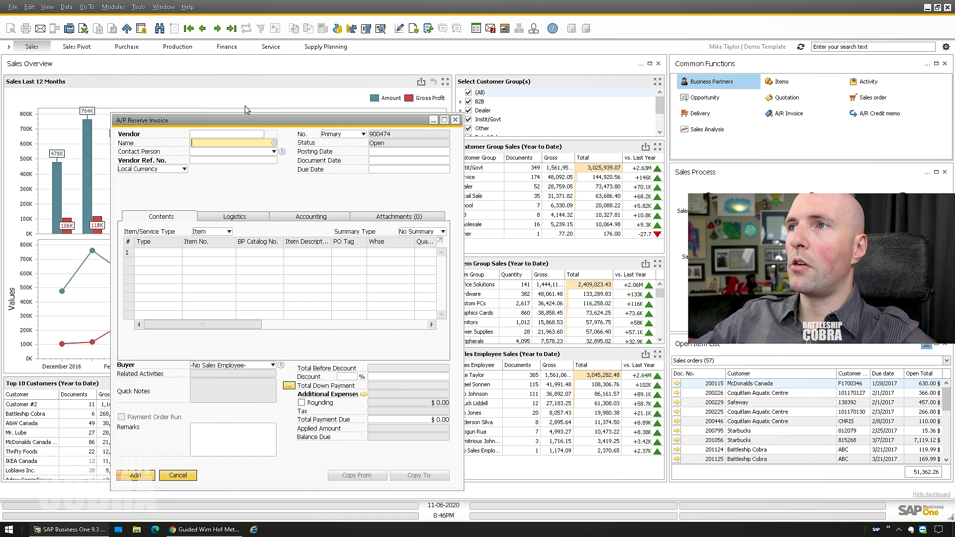
{"action": "left_click_drag", "start_coordinate": [241, 116], "coordinate": [241, 89]}
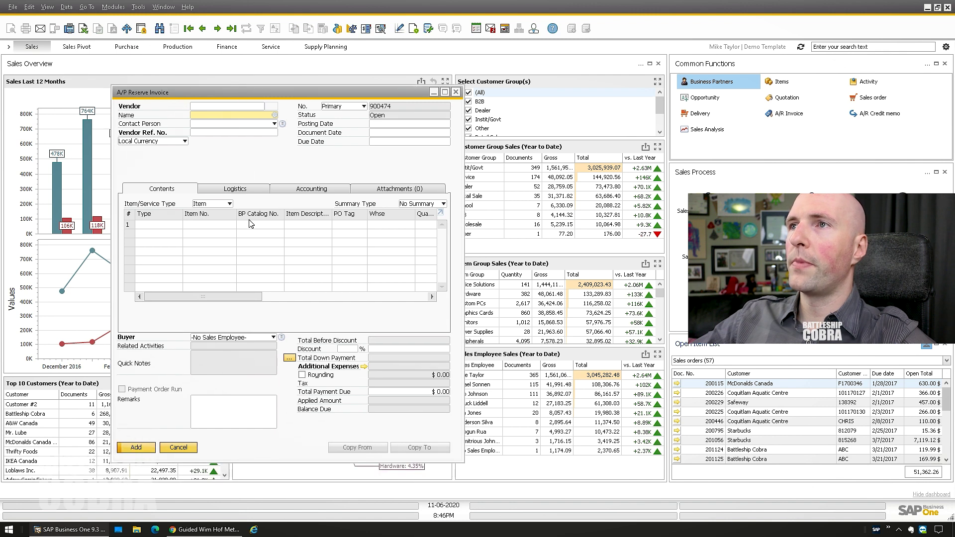
{"action": "left_click", "coordinate": [212, 410]}
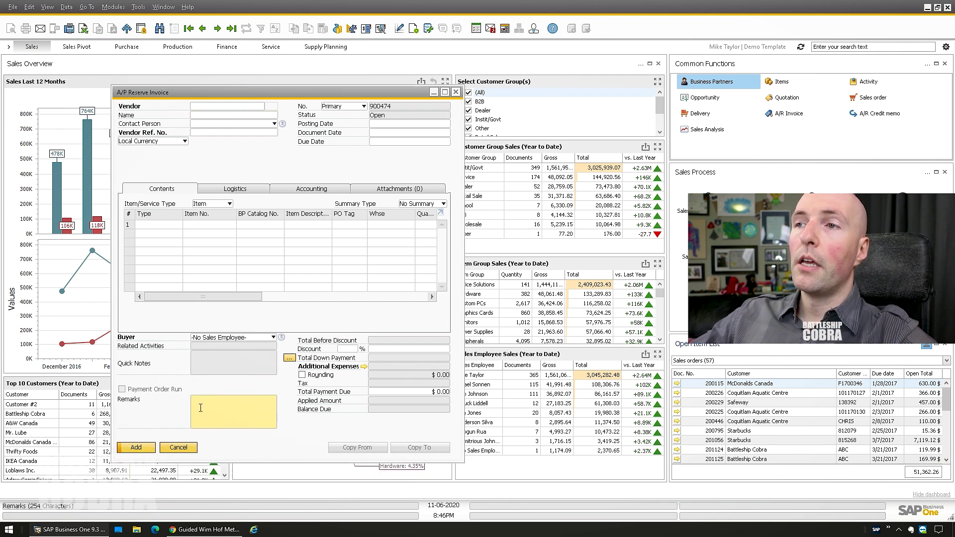
{"action": "left_click", "coordinate": [201, 108]}
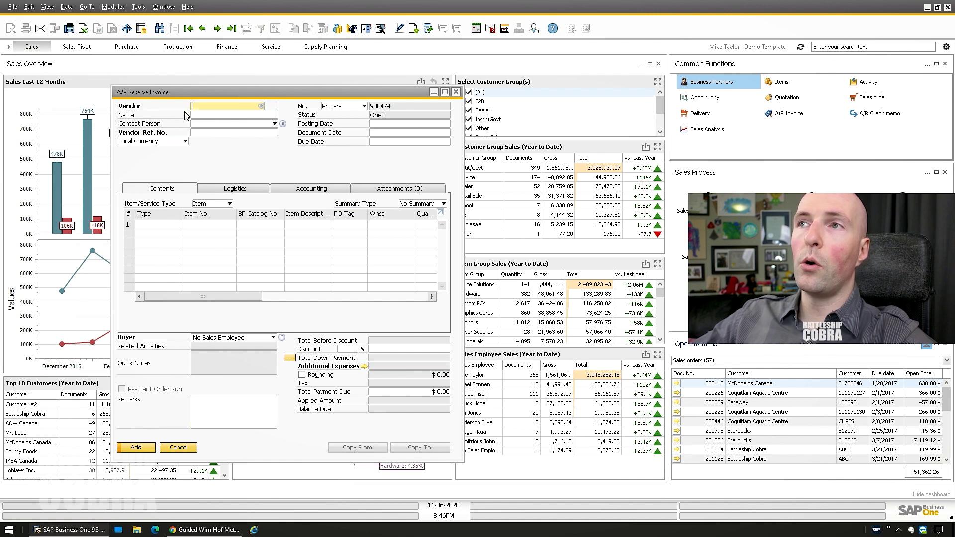
{"action": "left_click", "coordinate": [215, 416]}
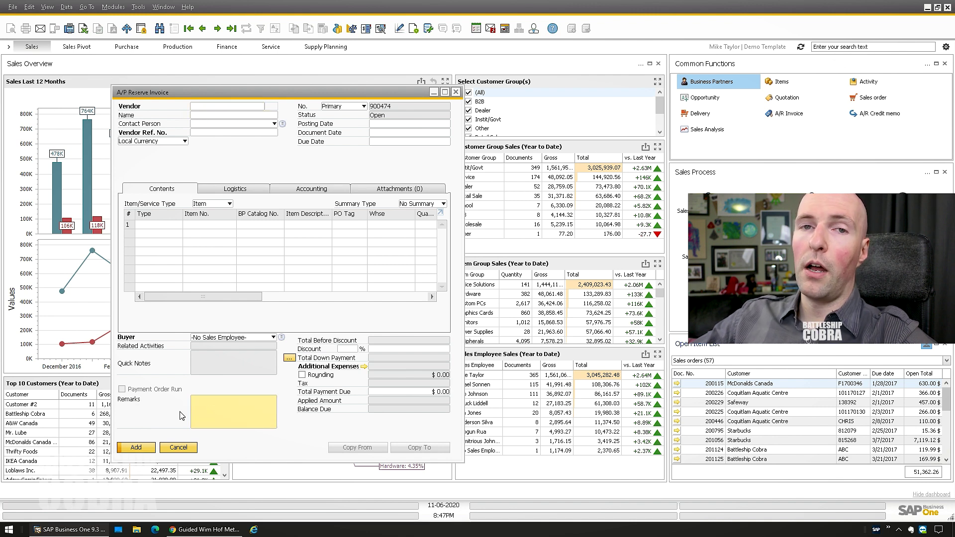
{"action": "left_click", "coordinate": [202, 114]}
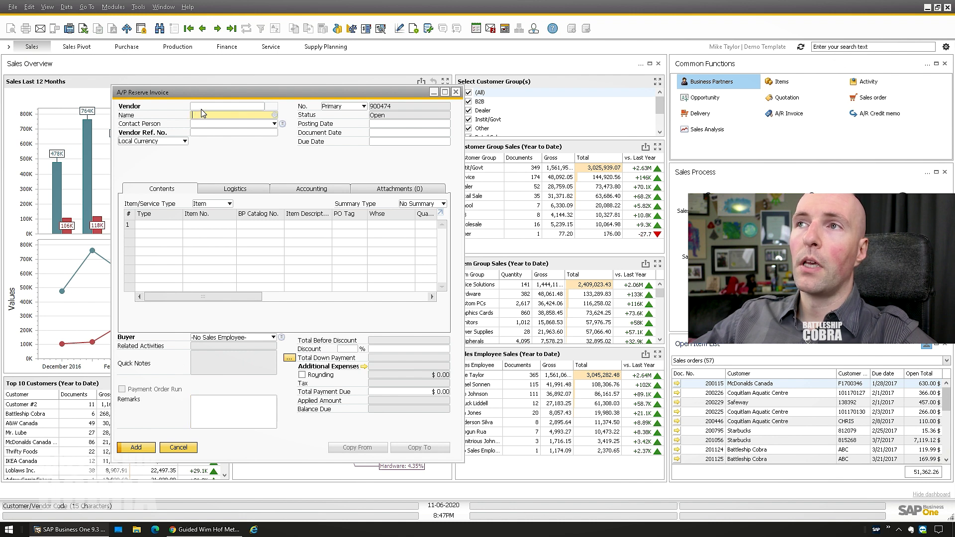
Turn on the display of System Information for form fields.
{"action": "left_click", "coordinate": [47, 7]}
{"action": "left_click", "coordinate": [59, 33]}
{"action": "left_click", "coordinate": [47, 7]}
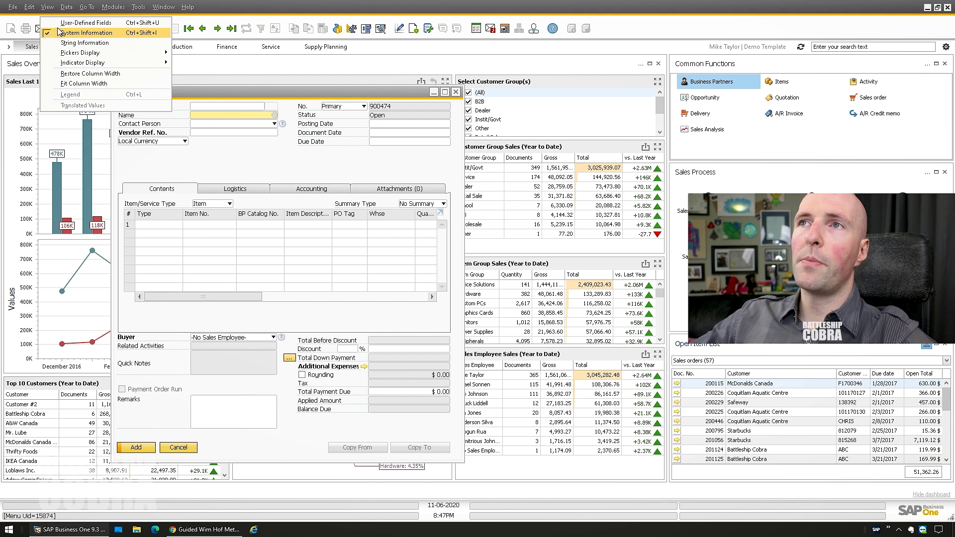
{"action": "left_click", "coordinate": [216, 169]}
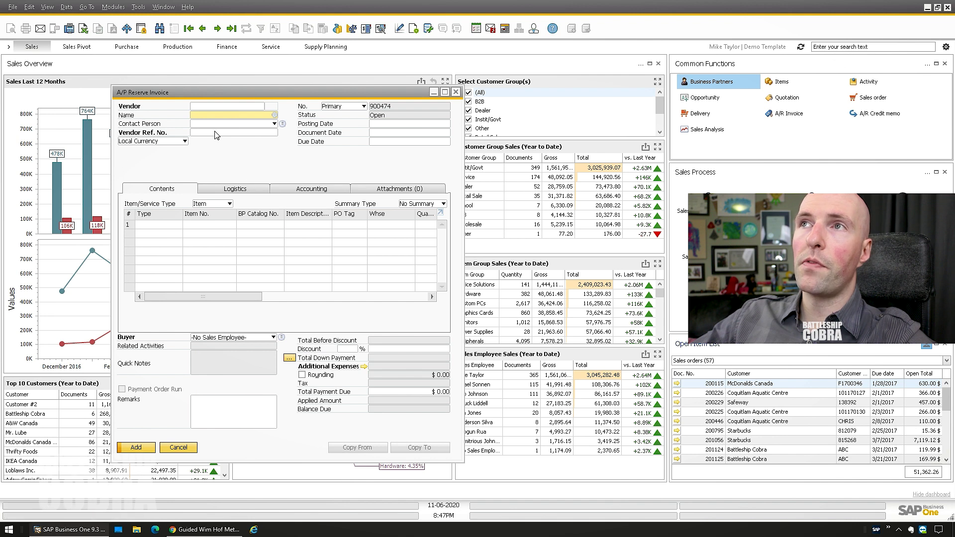
Choose Vendor #1 on the invoice, open its master data, and check the original description of the Quick Notes label.
{"action": "left_click", "coordinate": [185, 106]}
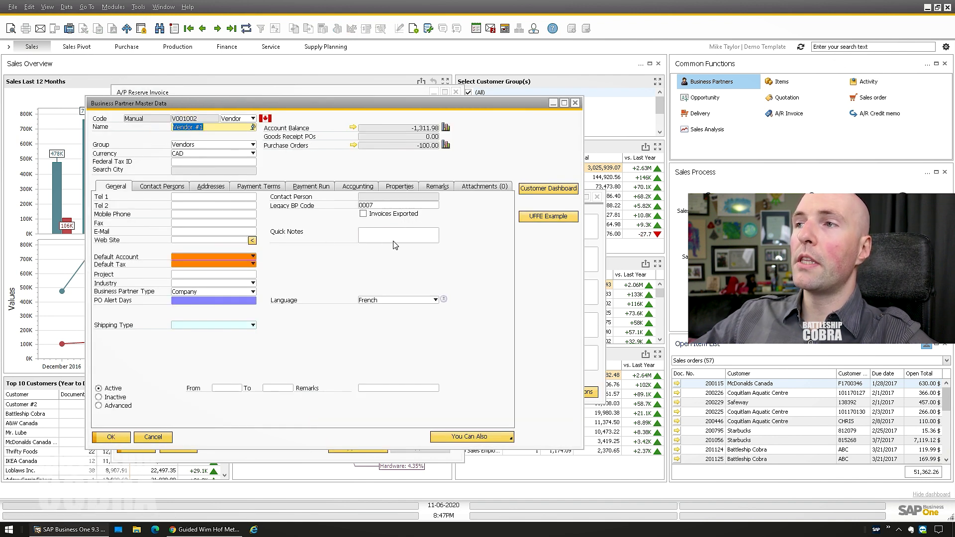
{"action": "left_click", "coordinate": [398, 236]}
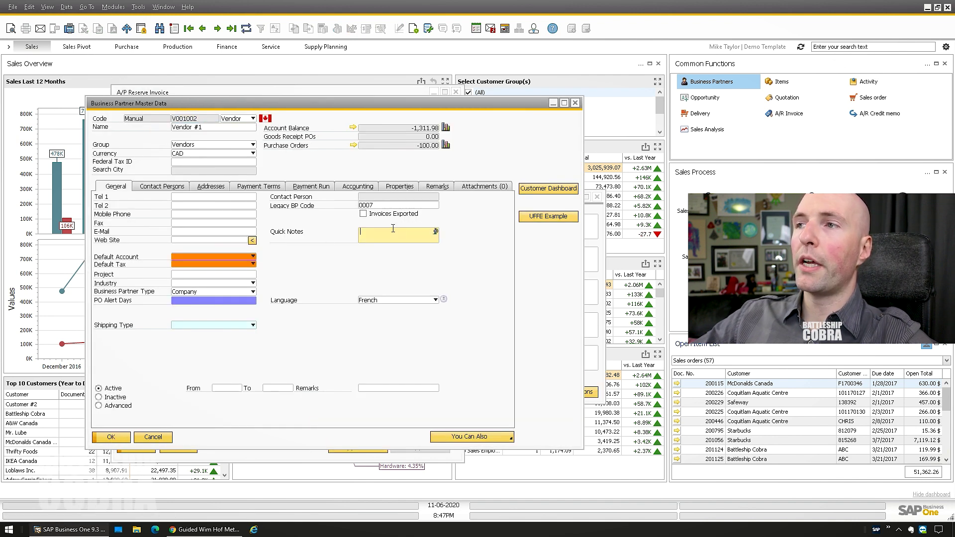
{"action": "double_click", "coordinate": [295, 233], "text": "ctrl"}
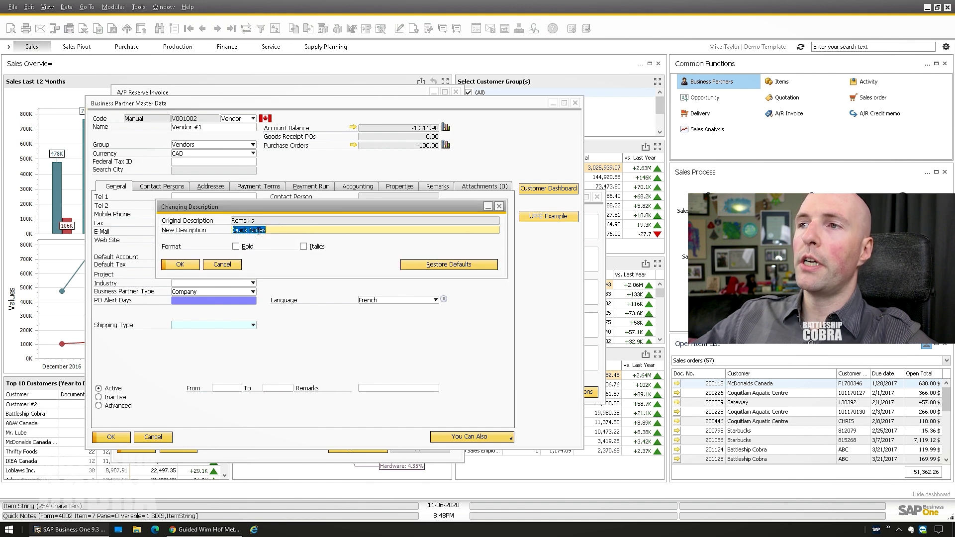
{"action": "left_click", "coordinate": [230, 270]}
Enter "Remember to charge freight fees" as the vendor's Quick Notes and update the business partner record.
{"action": "type", "text": "Remember to charge "}
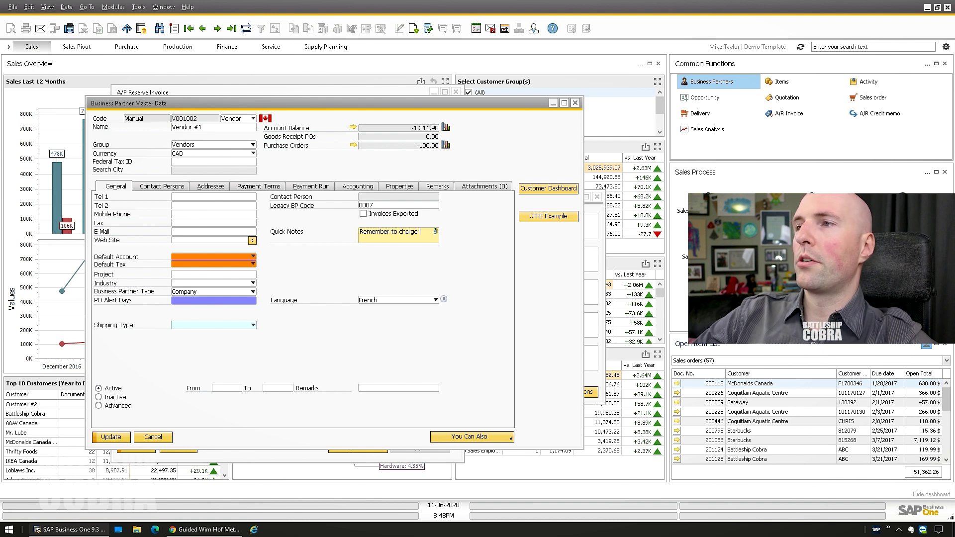
{"action": "type", "text": "freight fees"}
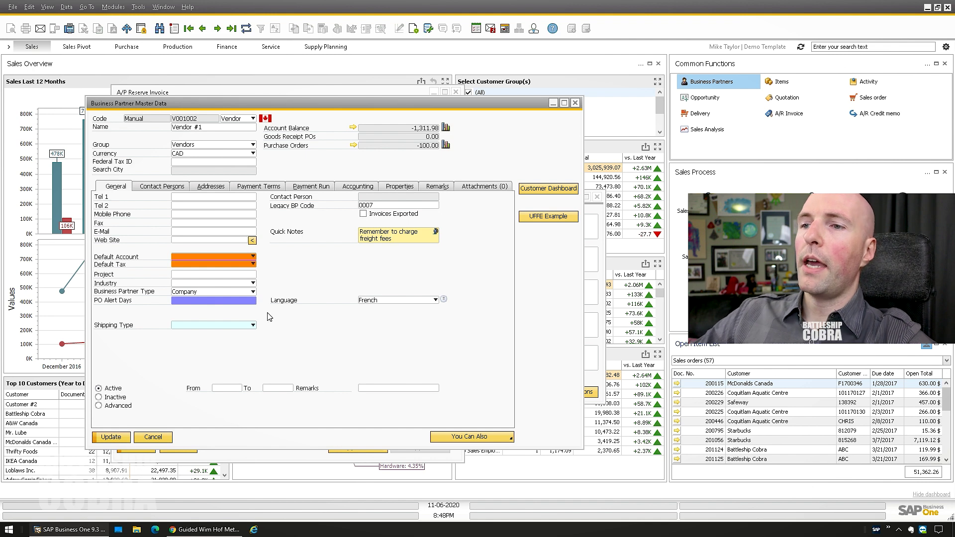
{"action": "left_click", "coordinate": [108, 437]}
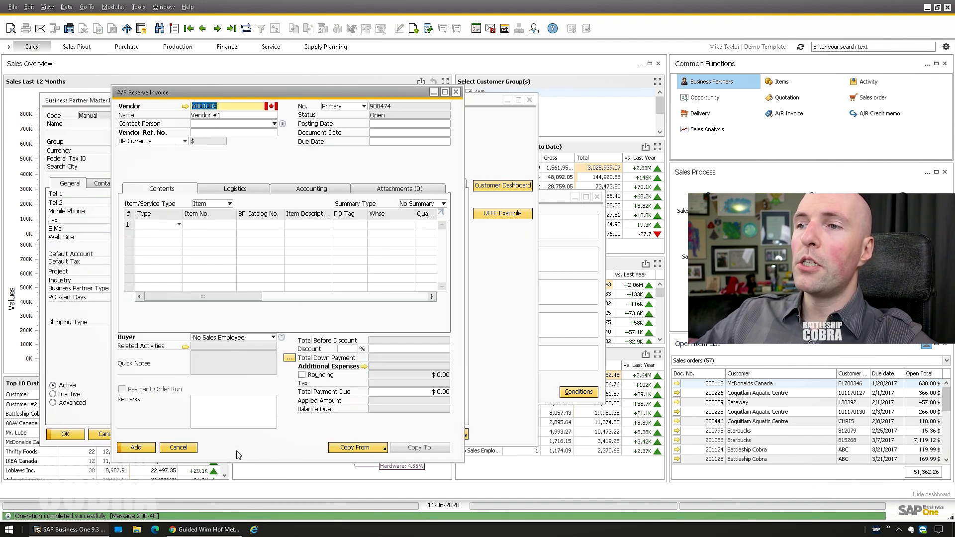
Compare the Quick Notes field on the A/P Reserve Invoice with the one in the vendor's master data.
{"action": "left_click", "coordinate": [239, 456]}
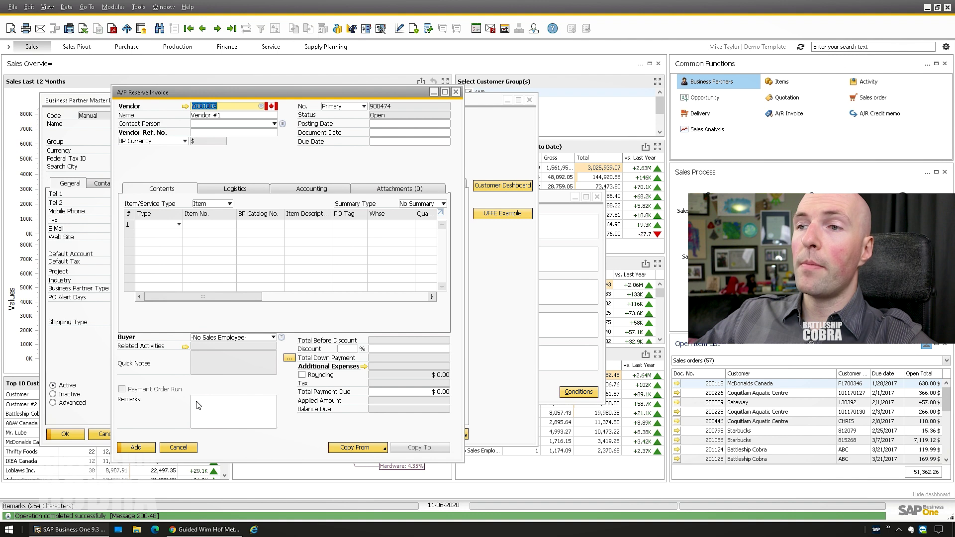
{"action": "left_click", "coordinate": [82, 352]}
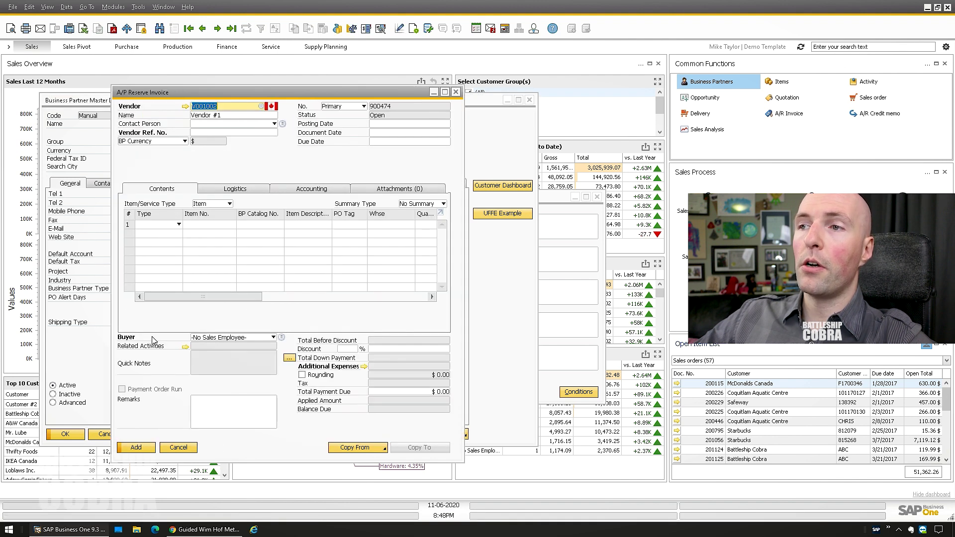
{"action": "left_click", "coordinate": [82, 352]}
{"action": "left_click", "coordinate": [215, 455]}
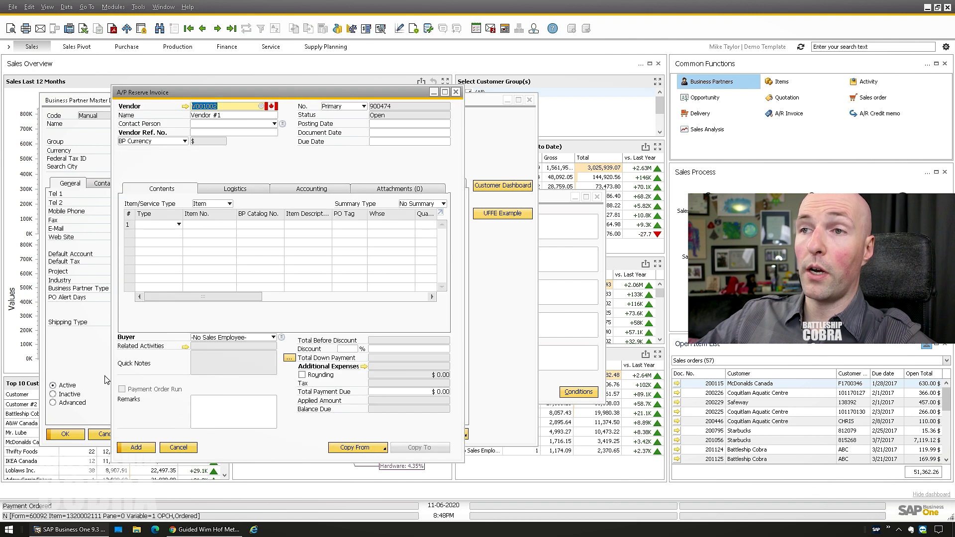
{"action": "left_click", "coordinate": [82, 348]}
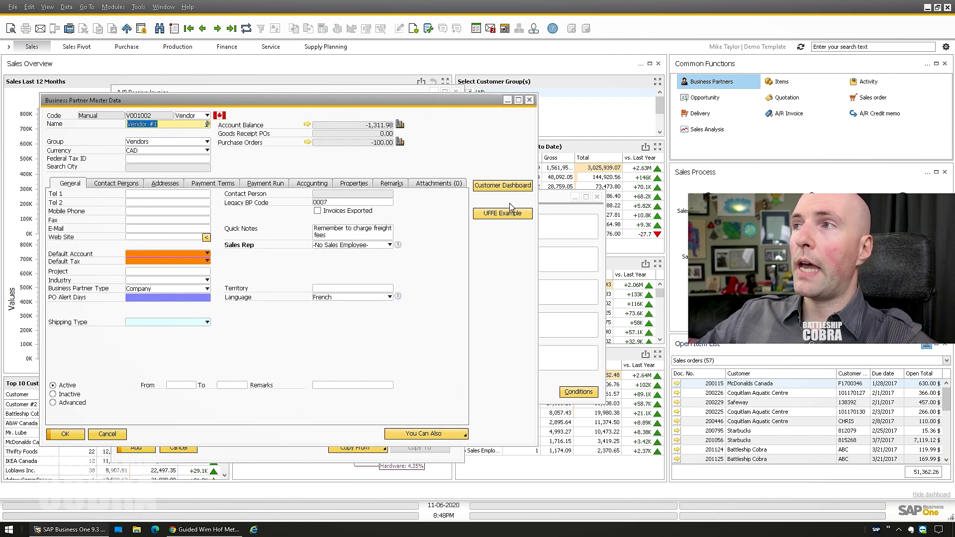
{"action": "left_click", "coordinate": [48, 7]}
{"action": "left_click", "coordinate": [289, 339]}
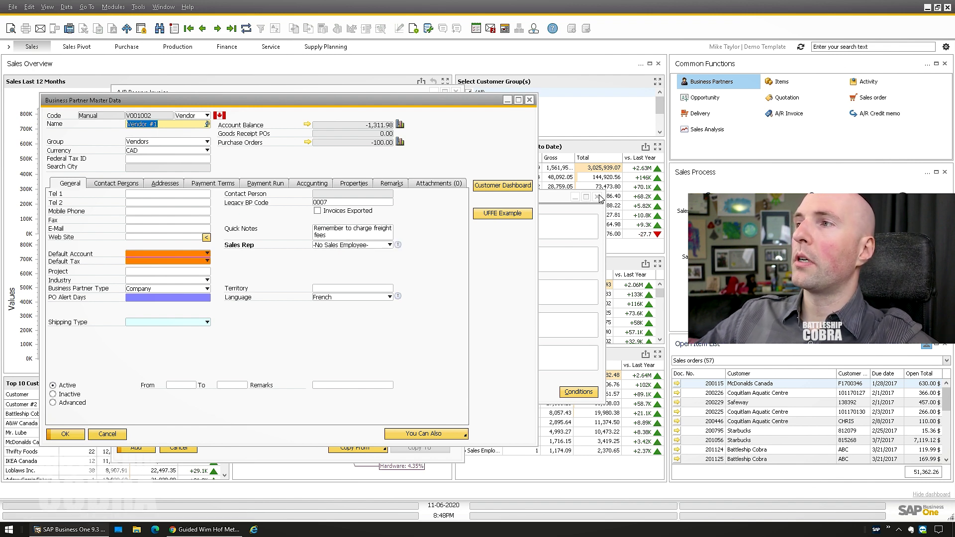
Open the Query Generator, load the OCRD table, and add its Notes field to the Select clause.
{"action": "left_click", "coordinate": [138, 7]}
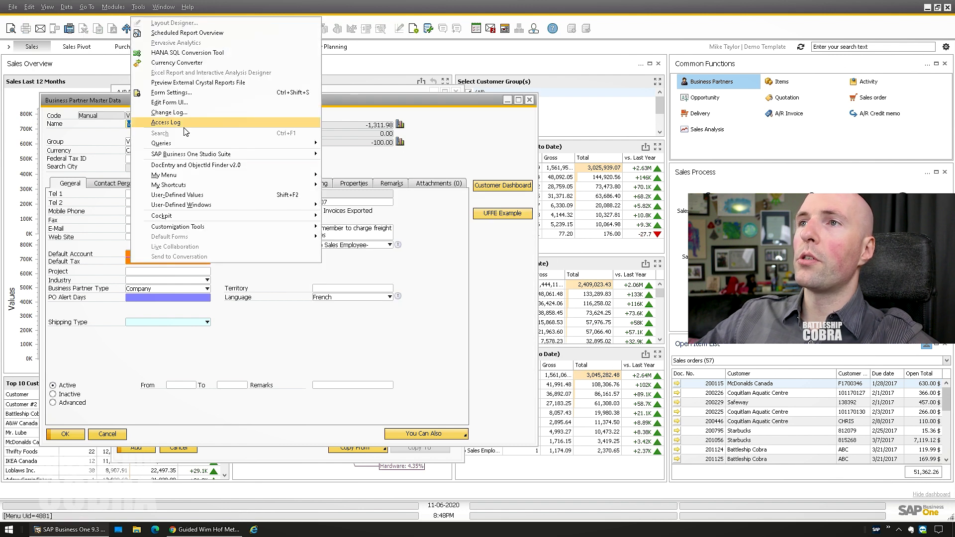
{"action": "mouse_move", "coordinate": [179, 143]}
{"action": "left_click", "coordinate": [341, 155]}
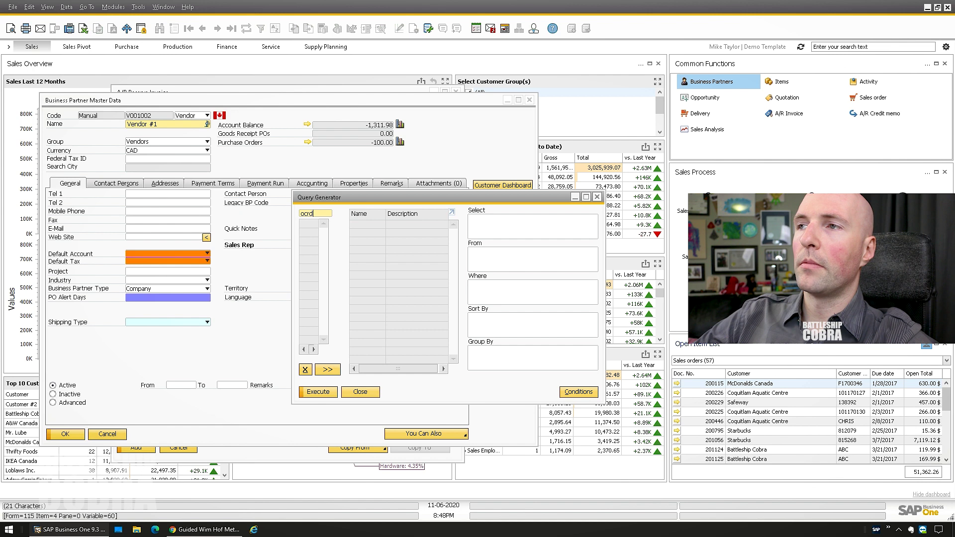
{"action": "key", "text": "Return"}
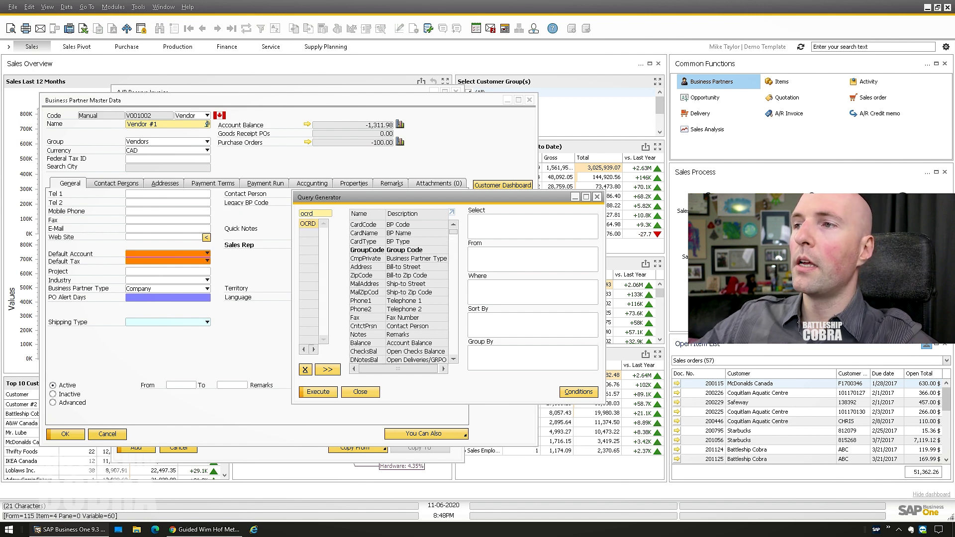
{"action": "key", "text": "Tab"}
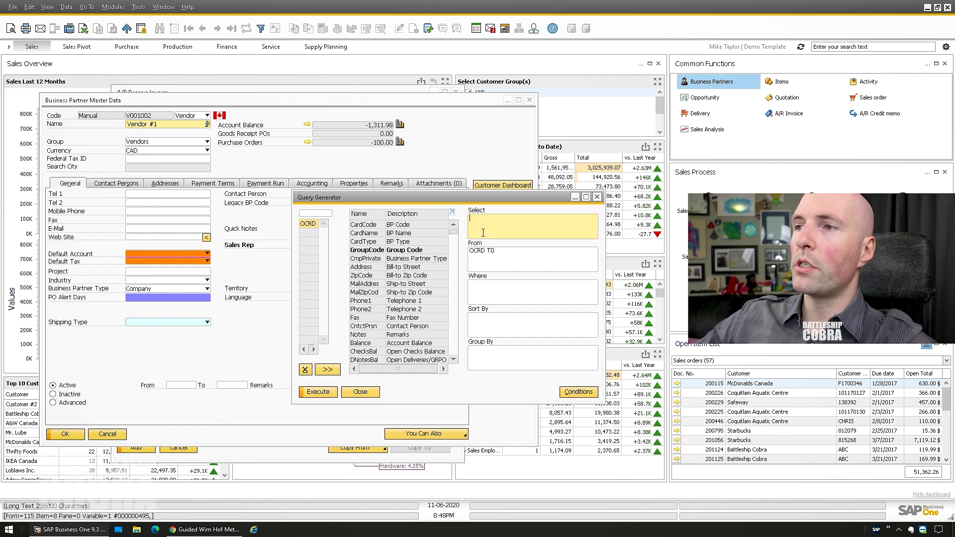
{"action": "double_click", "coordinate": [357, 336]}
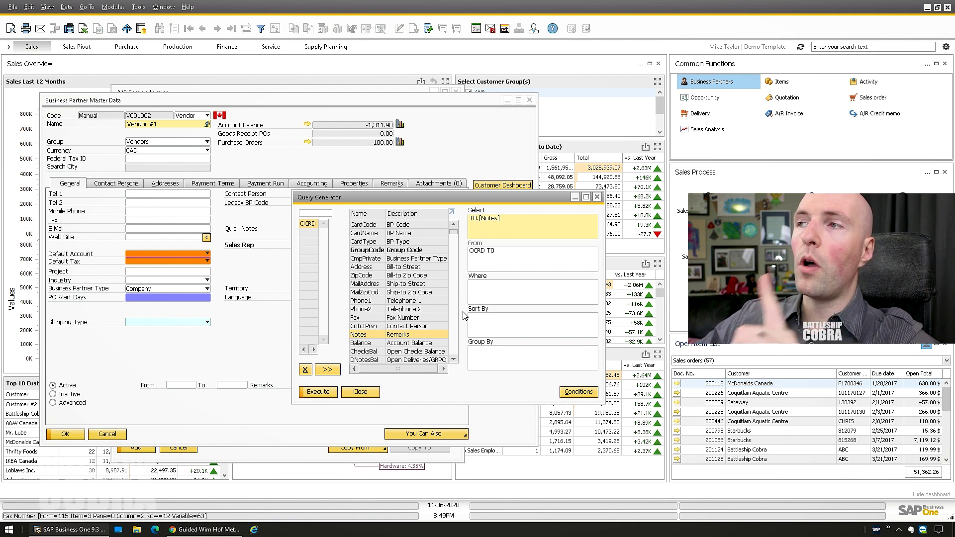
Add CardCode from OCRD to the Where clause and execute the query to review its statement in the preview.
{"action": "left_click", "coordinate": [479, 286]}
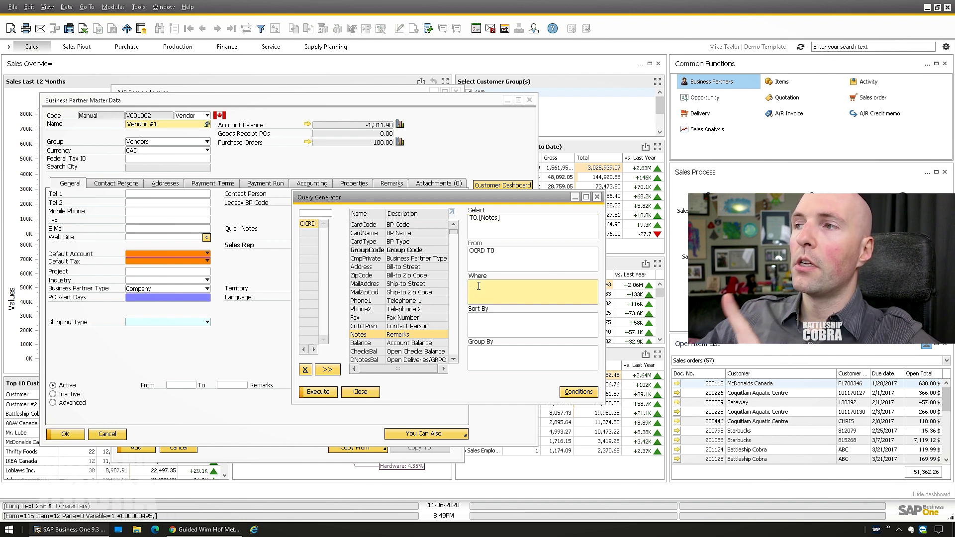
{"action": "left_click", "coordinate": [363, 225]}
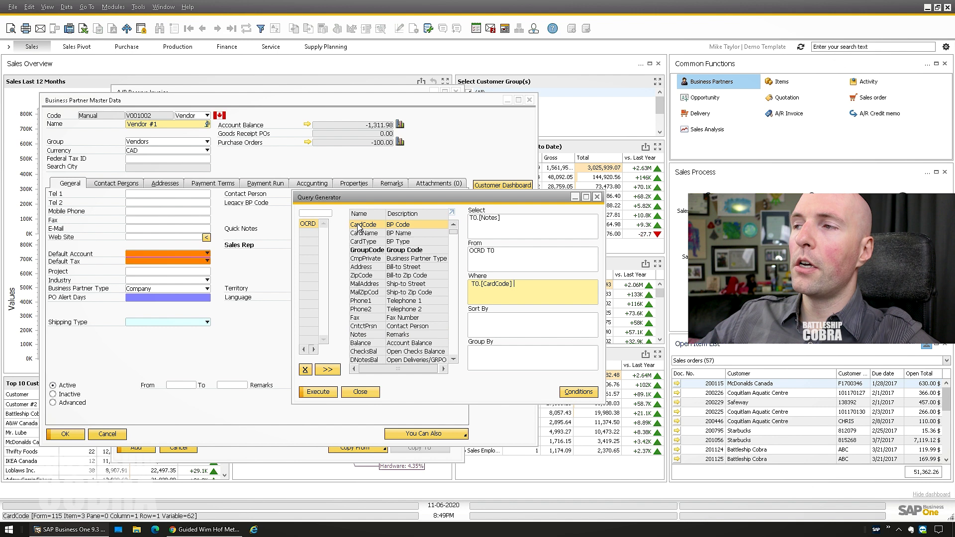
{"action": "left_click", "coordinate": [312, 393]}
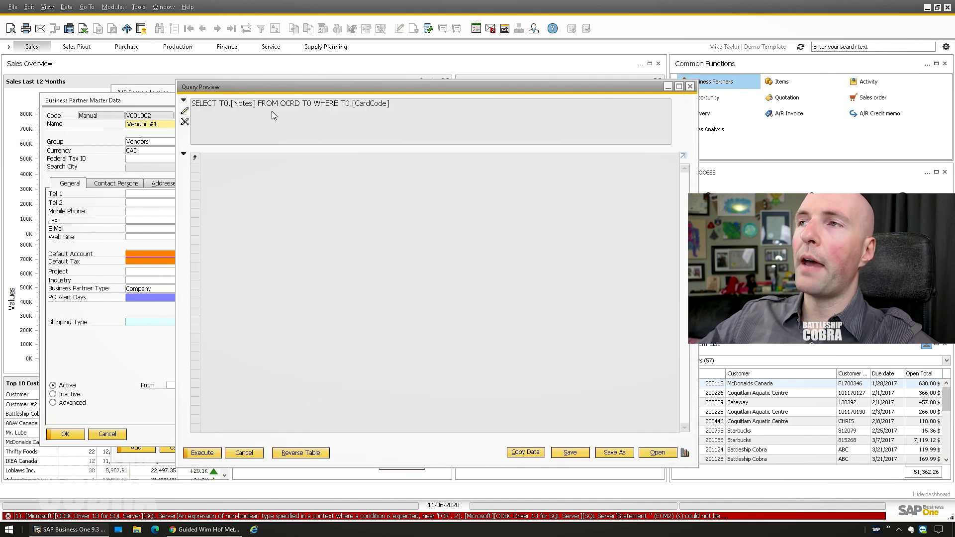
{"action": "left_click_drag", "start_coordinate": [431, 108], "coordinate": [192, 105]}
{"action": "left_click", "coordinate": [221, 103]}
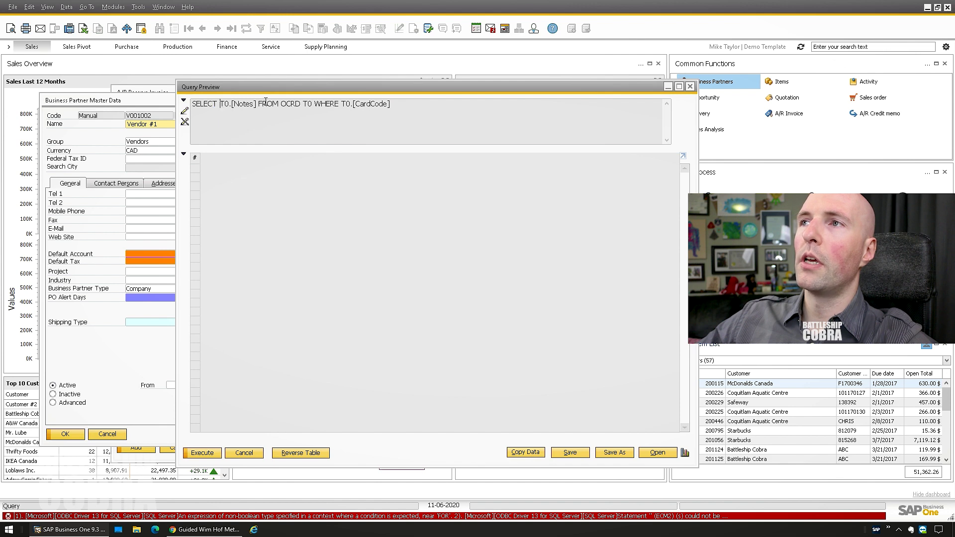
{"action": "left_click_drag", "start_coordinate": [282, 104], "coordinate": [431, 103]}
Bring the A/P Reserve Invoice forward, move it aside, and read the Vendor field's system information before returning to the query.
{"action": "left_click", "coordinate": [109, 102]}
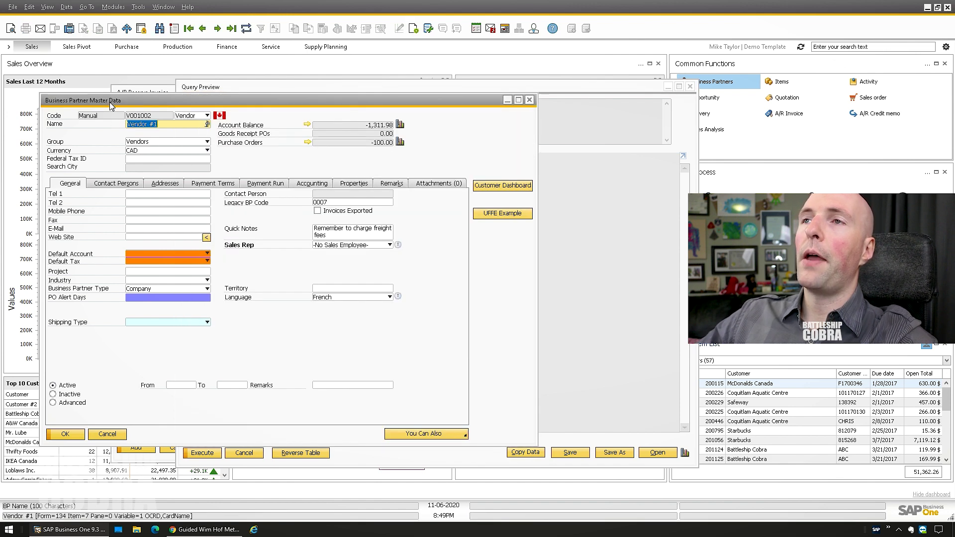
{"action": "left_click", "coordinate": [153, 93]}
{"action": "left_click_drag", "start_coordinate": [153, 93], "coordinate": [74, 87]}
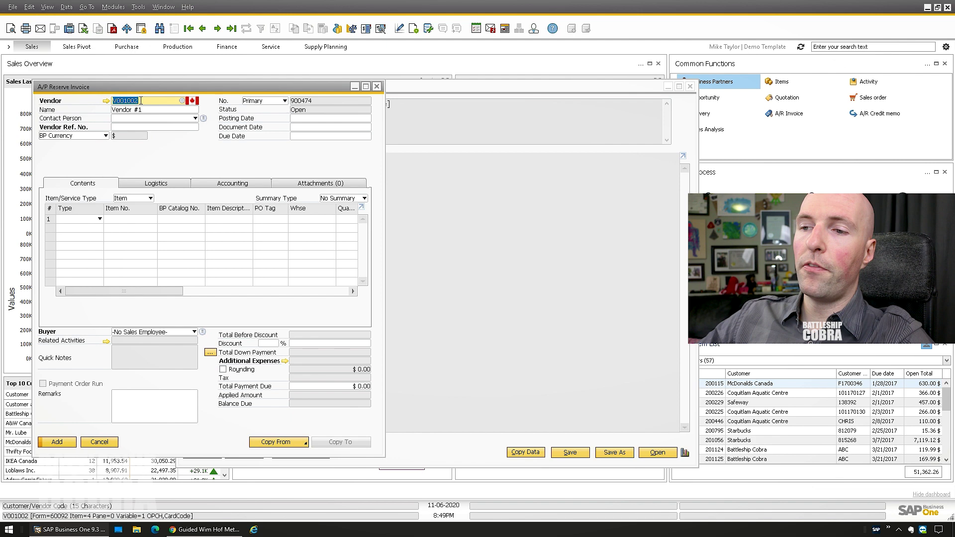
{"action": "key", "text": "ctrl+Tab"}
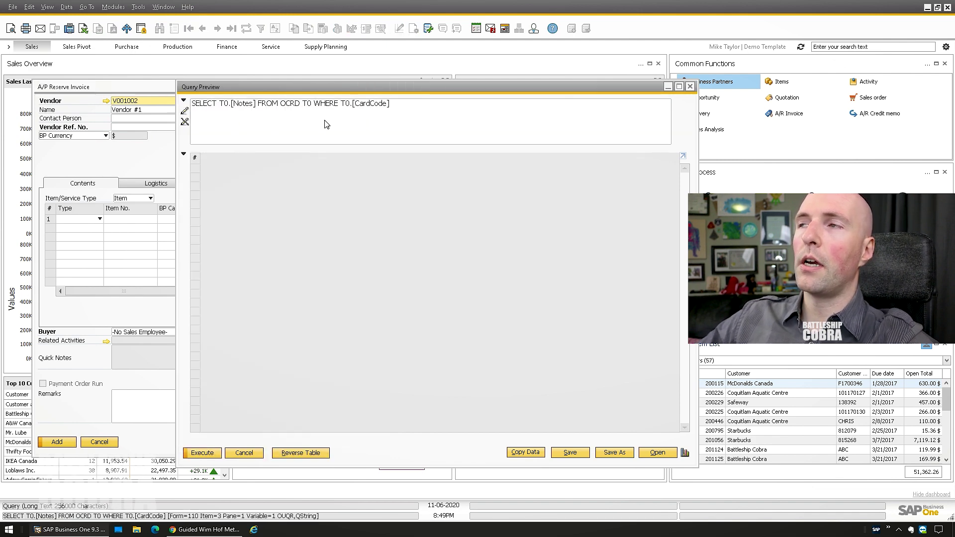
Complete the query's Where condition so that T0.[CardCode] = $[$4.0.0].
{"action": "left_click", "coordinate": [440, 103]}
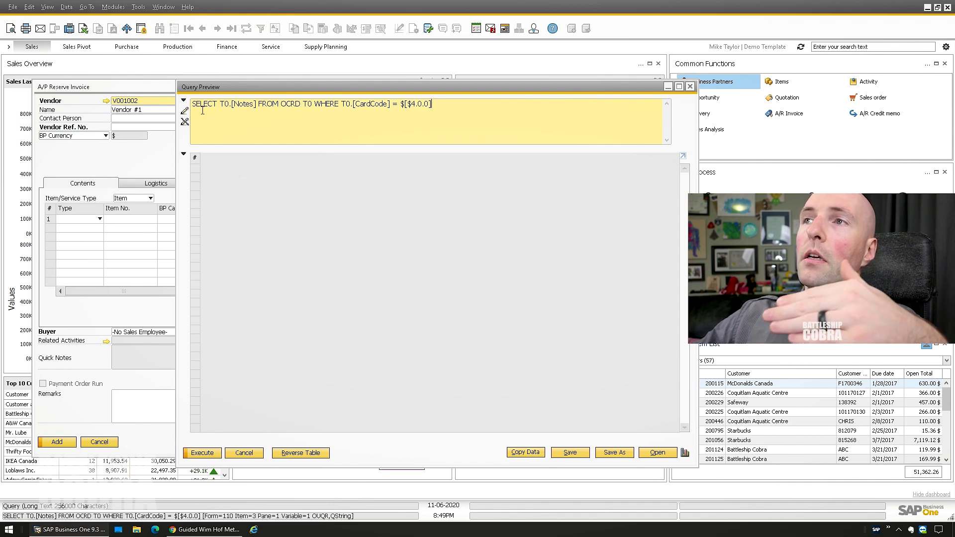
{"action": "left_click_drag", "start_coordinate": [221, 107], "coordinate": [352, 103]}
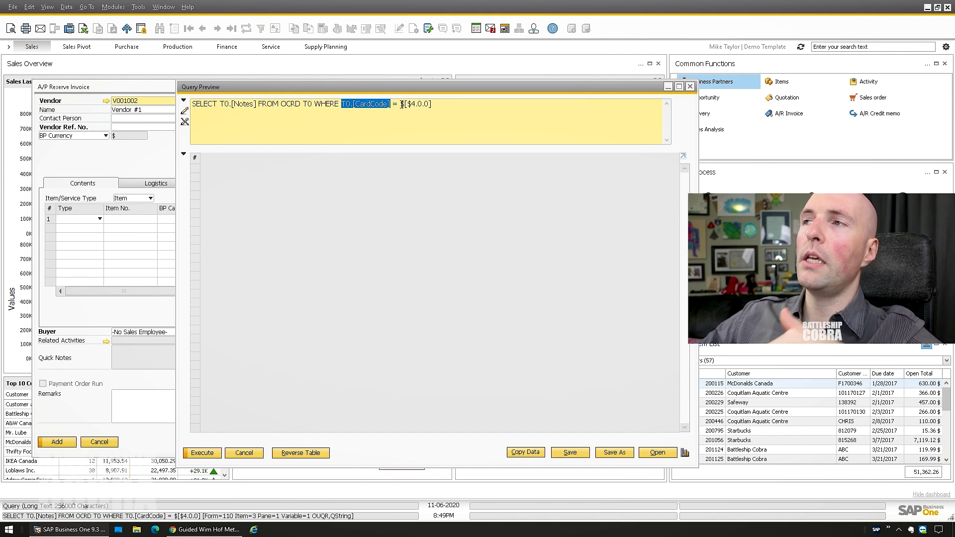
{"action": "left_click_drag", "start_coordinate": [401, 105], "coordinate": [432, 106]}
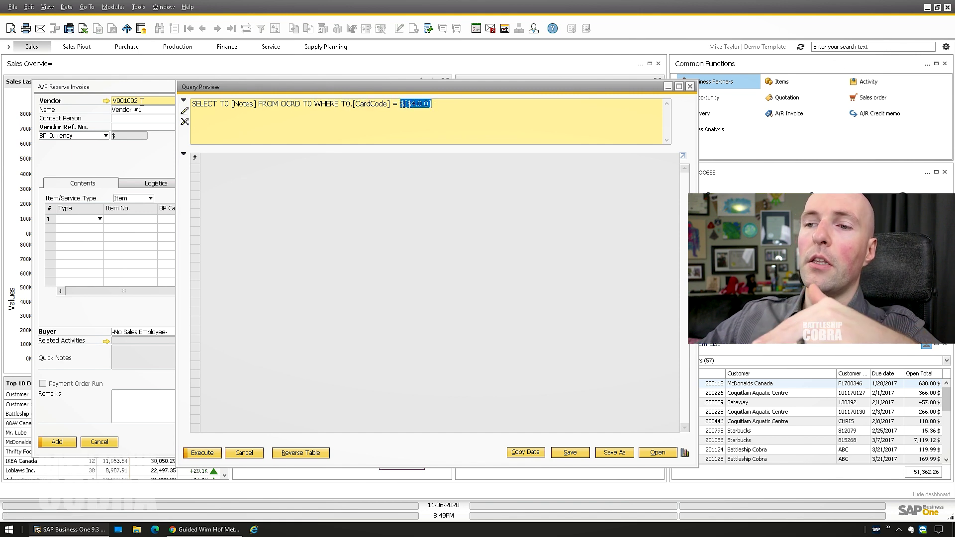
Save the query under the name OPCH: Auto Remarks in the FMS category.
{"action": "mouse_move", "coordinate": [139, 101]}
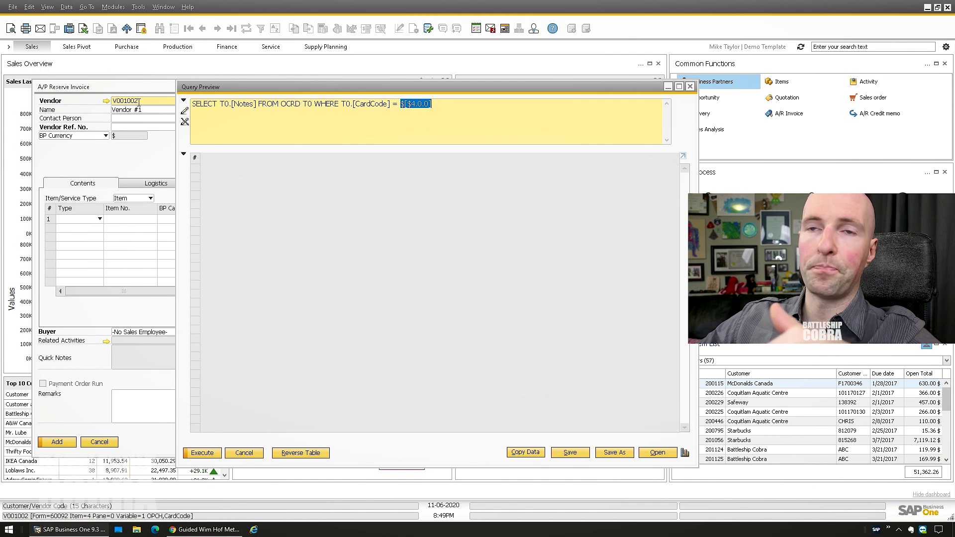
{"action": "left_click", "coordinate": [616, 453]}
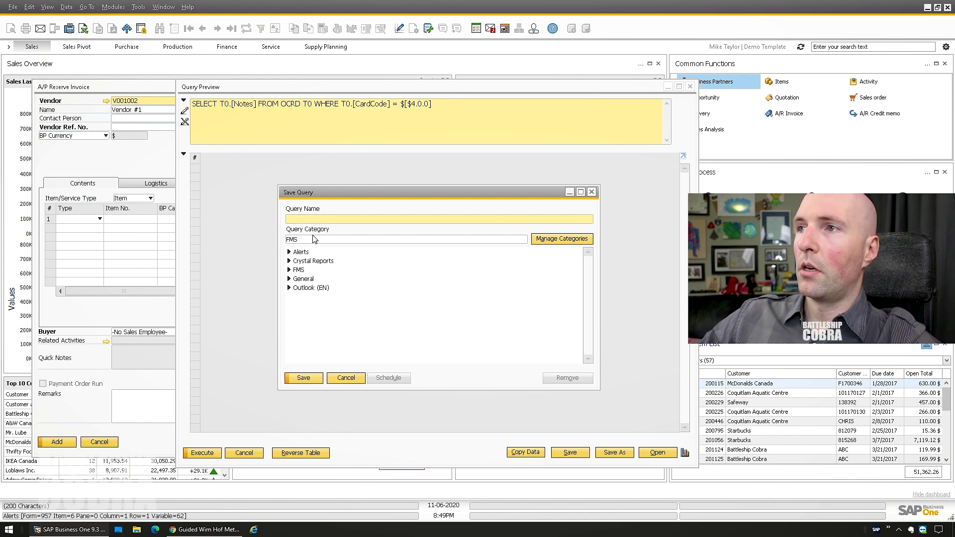
{"action": "type", "text": "OPCH: "}
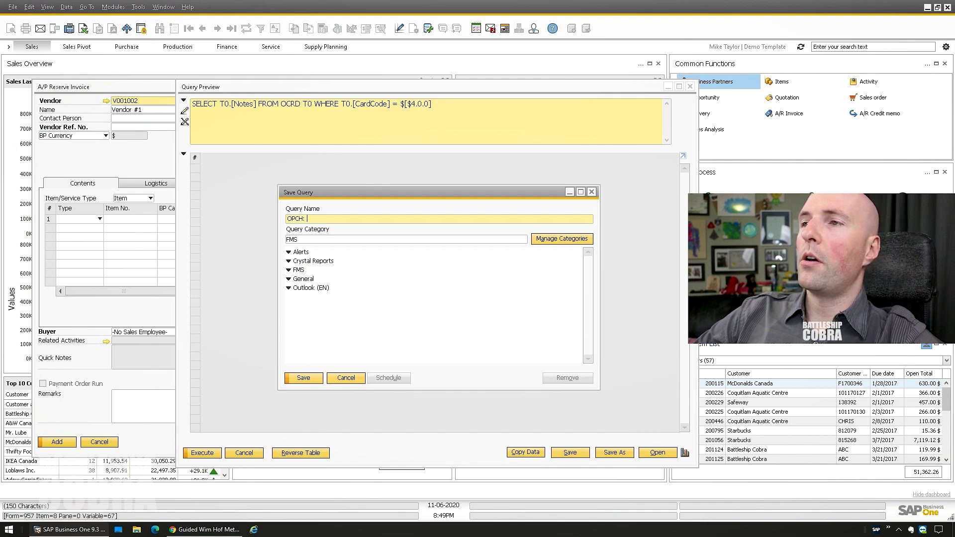
{"action": "type", "text": "Auto Remarks"}
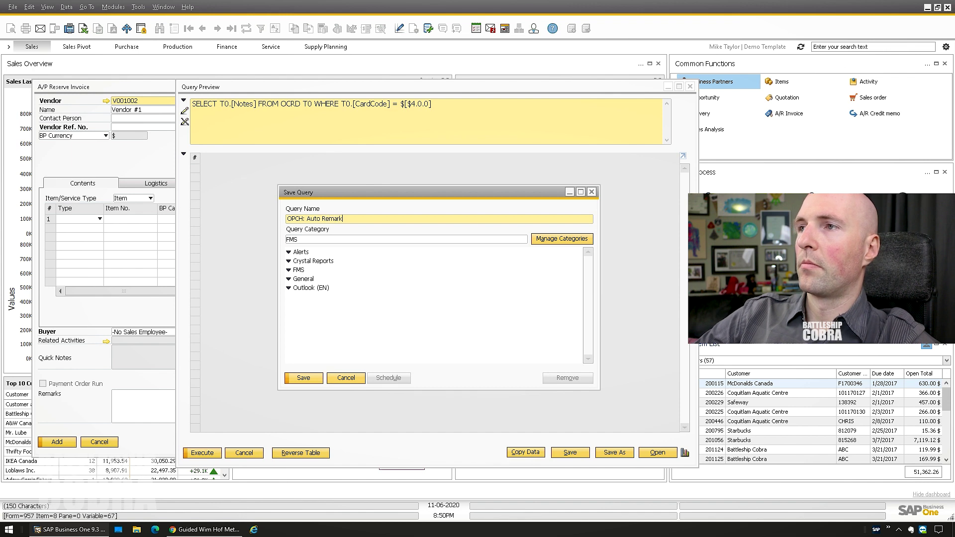
{"action": "left_click", "coordinate": [301, 378]}
{"action": "key", "text": "ctrl+a"}
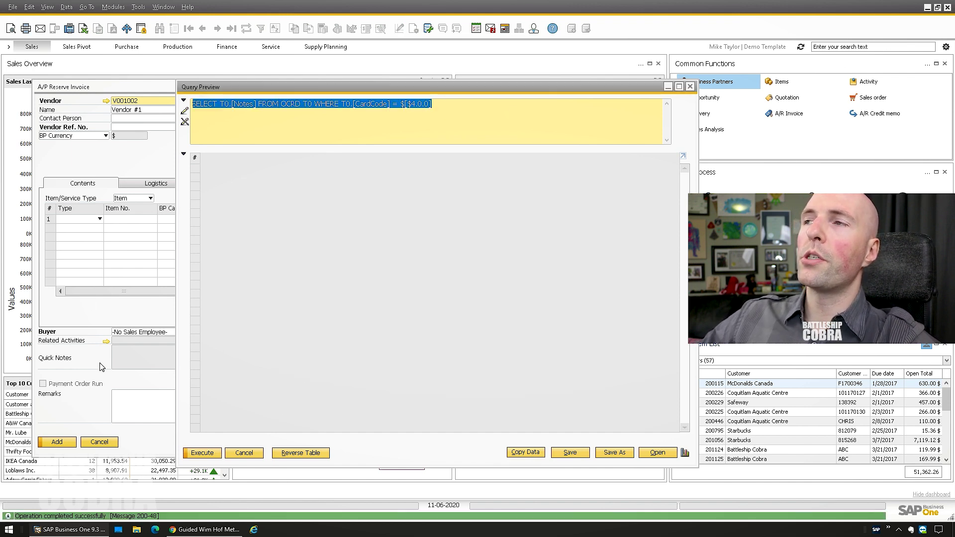
Return to the A/P Reserve Invoice and run the saved user query OPCH: Auto Remarks from the FMS category.
{"action": "left_click_drag", "start_coordinate": [315, 90], "coordinate": [320, 90]}
{"action": "left_click", "coordinate": [175, 112]}
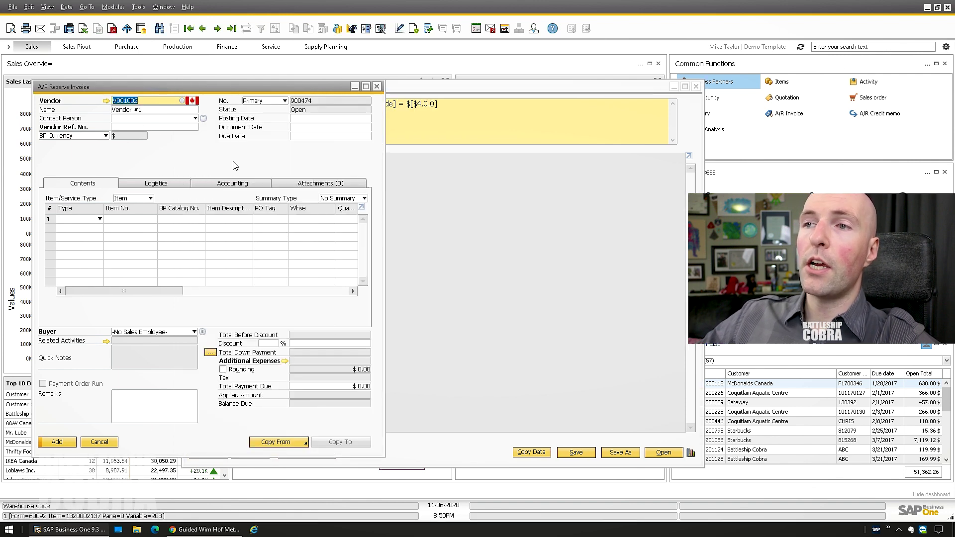
{"action": "left_click", "coordinate": [138, 8]}
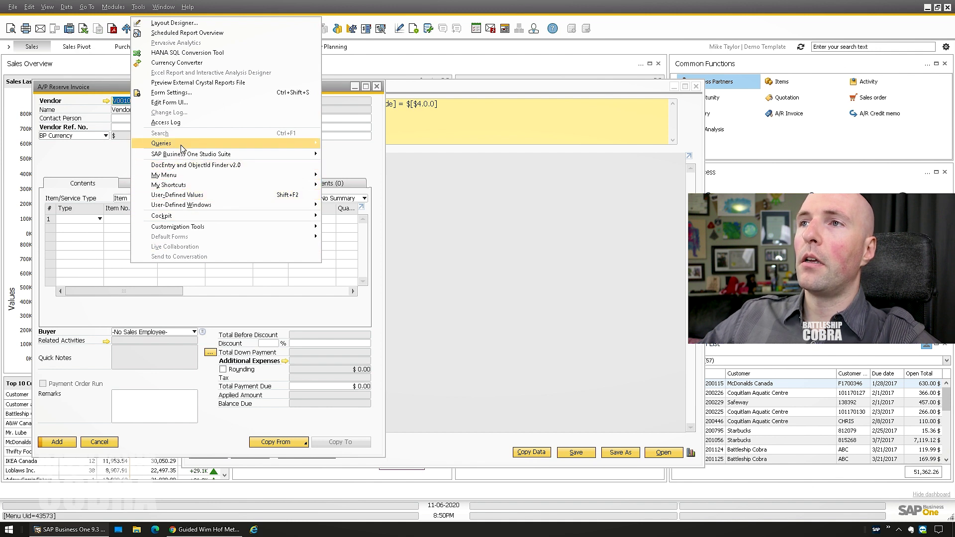
{"action": "mouse_move", "coordinate": [259, 144]}
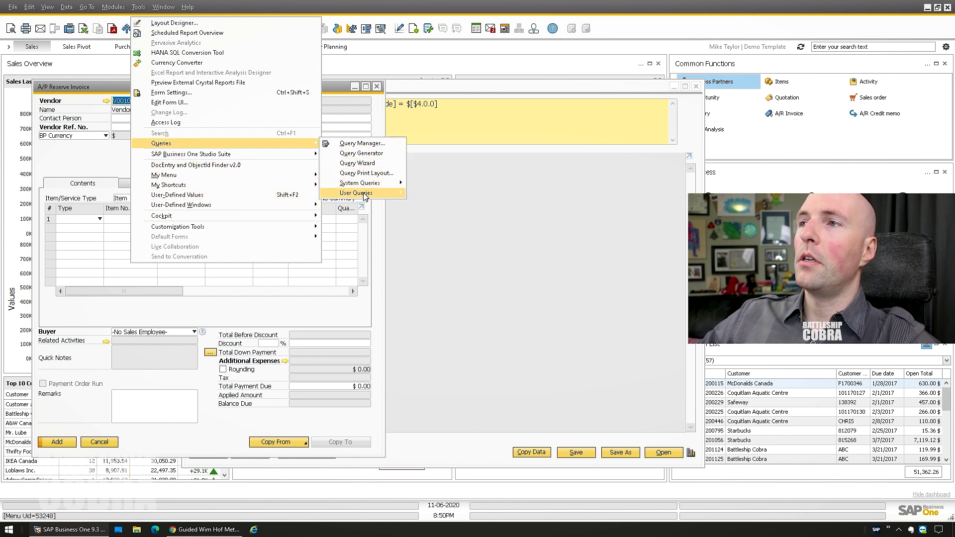
{"action": "mouse_move", "coordinate": [367, 194]}
{"action": "mouse_move", "coordinate": [437, 214]}
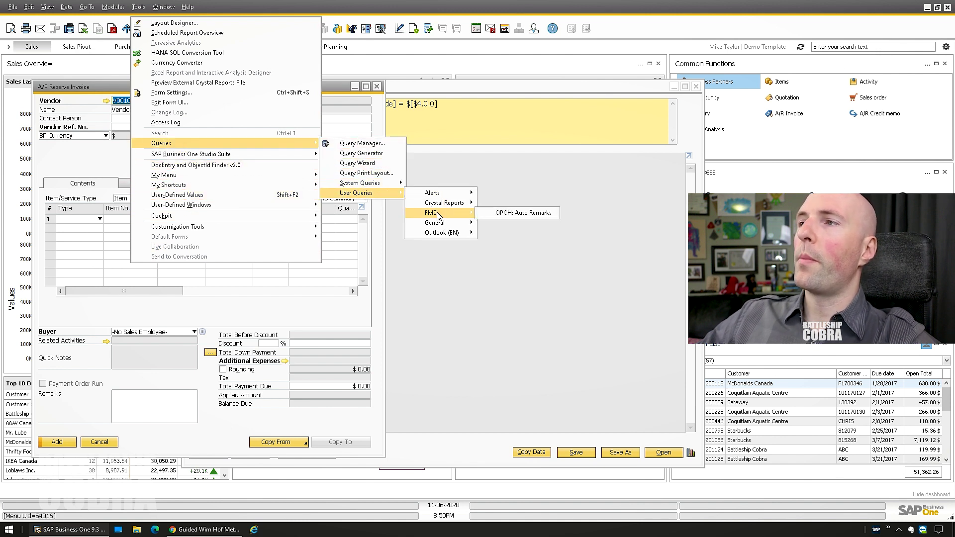
{"action": "left_click", "coordinate": [498, 214]}
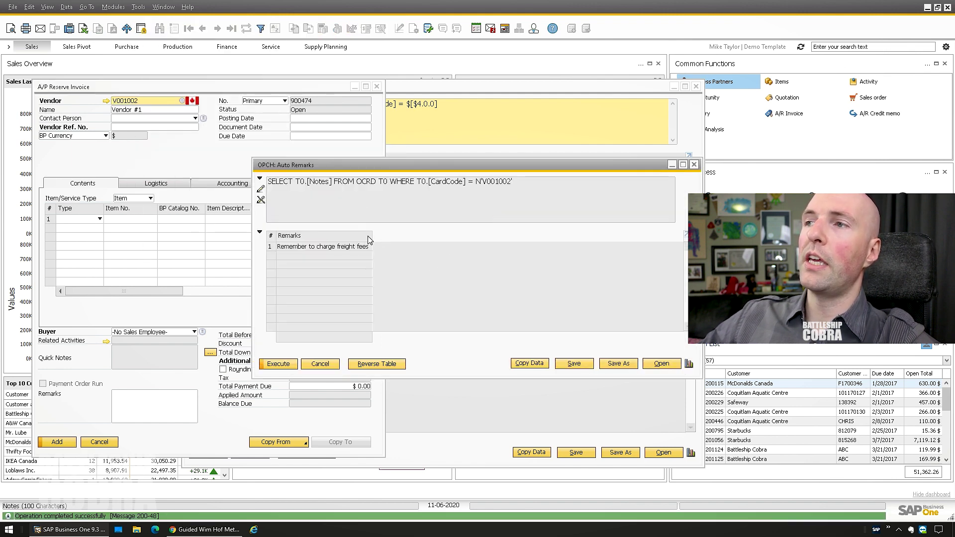
Move the query result window aside and compare its executed statement with the $[$4.0.0] condition in the Query Preview.
{"action": "left_click_drag", "start_coordinate": [457, 165], "coordinate": [366, 161]}
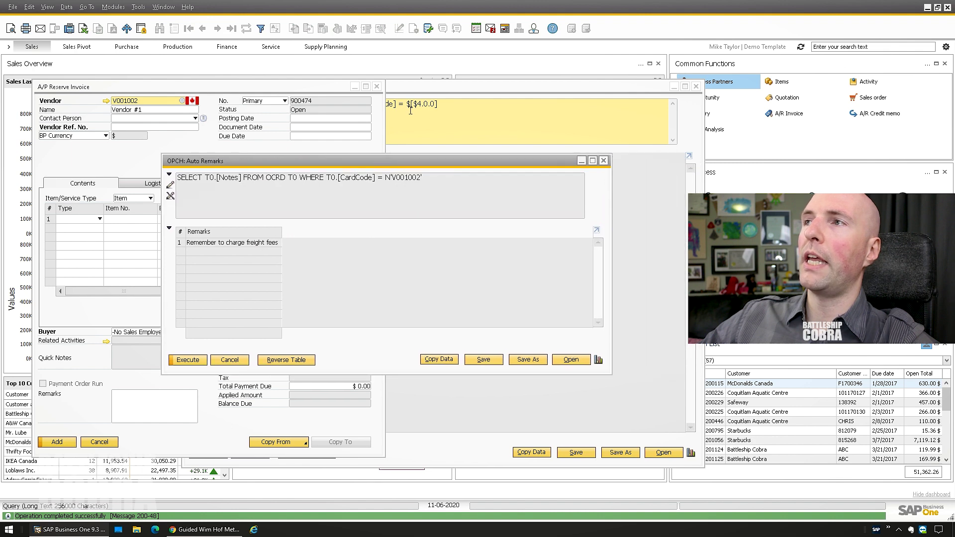
{"action": "left_click", "coordinate": [371, 139]}
{"action": "left_click", "coordinate": [183, 247]}
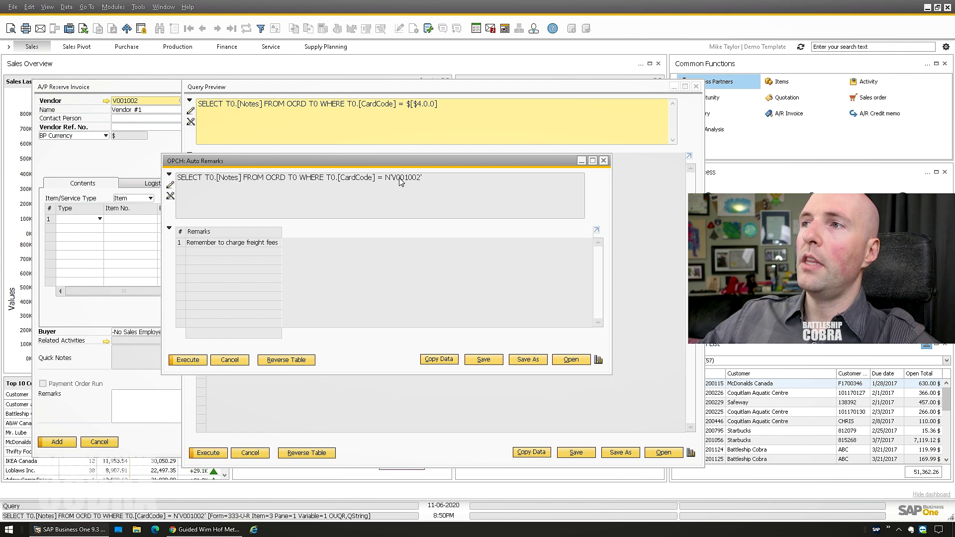
{"action": "left_click_drag", "start_coordinate": [423, 178], "coordinate": [177, 178]}
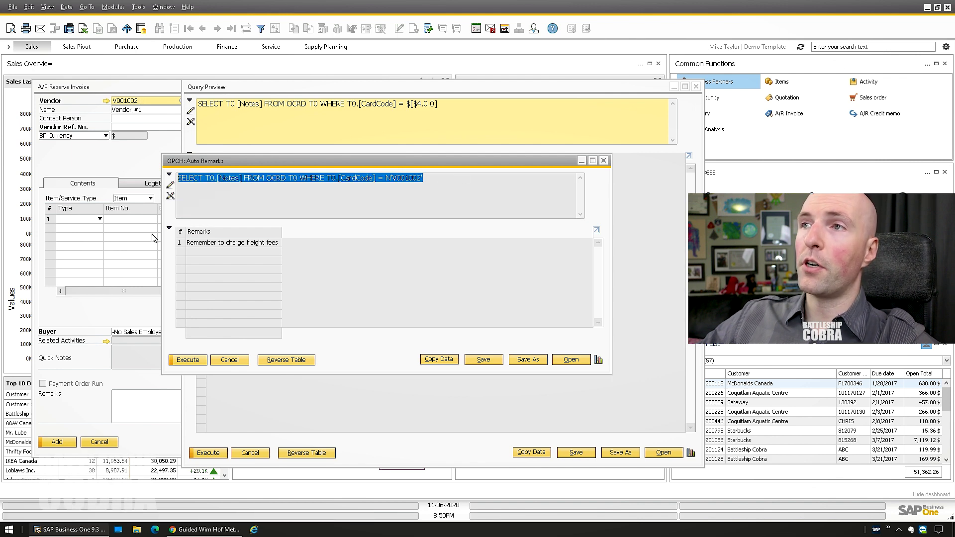
Close the query result, the Query Preview and the Query Generator, leaving the A/P Reserve Invoice open.
{"action": "left_click_drag", "start_coordinate": [253, 161], "coordinate": [273, 169]}
{"action": "key", "text": "Escape"}
{"action": "key", "text": "Escape"}
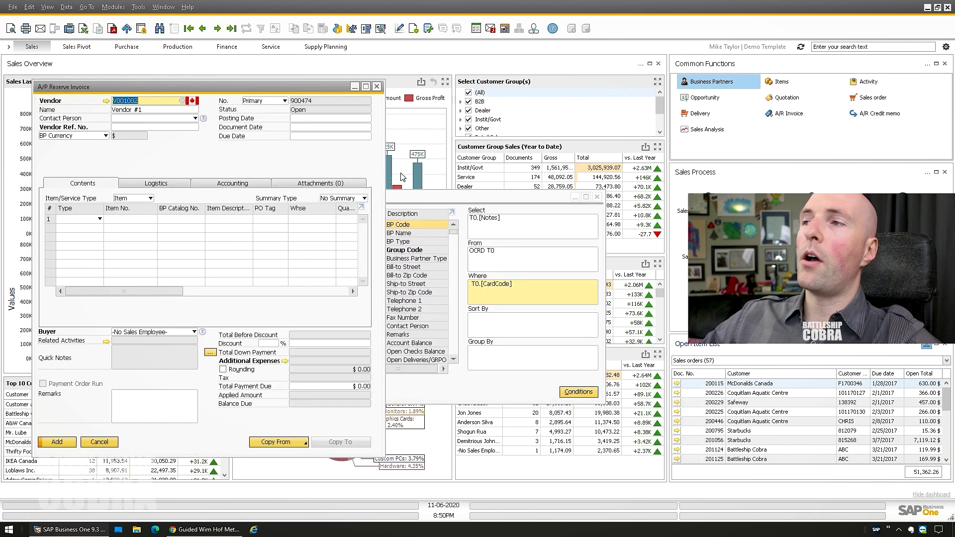
{"action": "key", "text": "Escape"}
Assign a user-defined value to the invoice's Remarks field, searching existing user-defined values according to a saved query.
{"action": "left_click", "coordinate": [137, 416]}
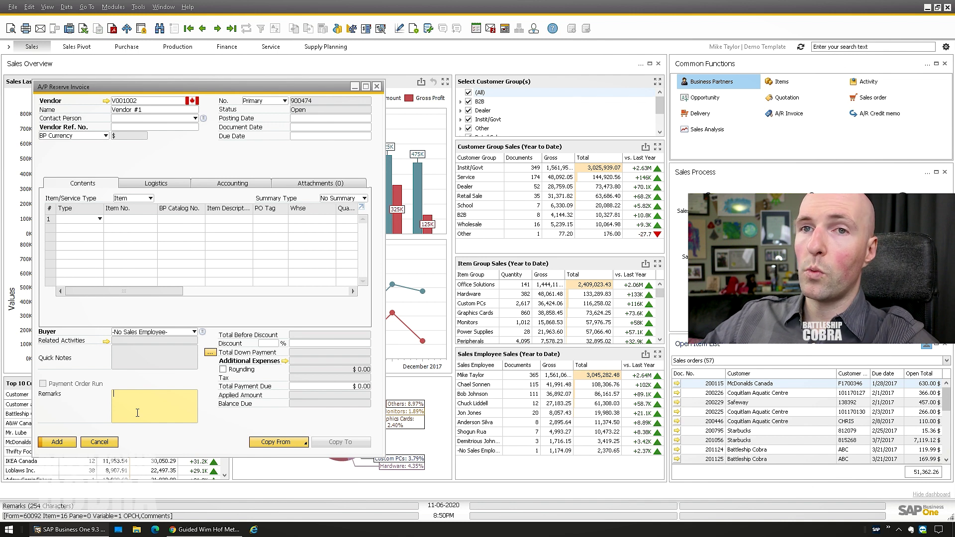
{"action": "key", "text": "shift+F2"}
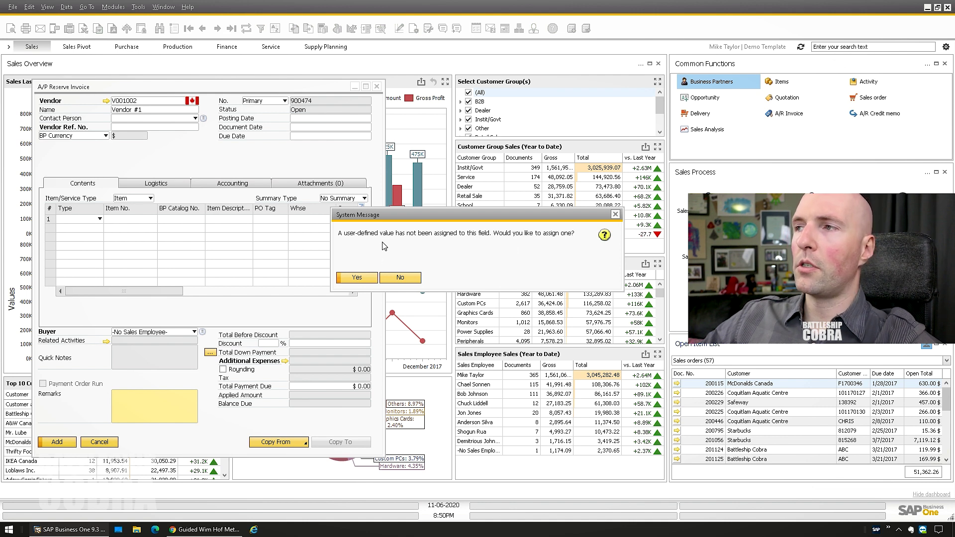
{"action": "left_click", "coordinate": [355, 278]}
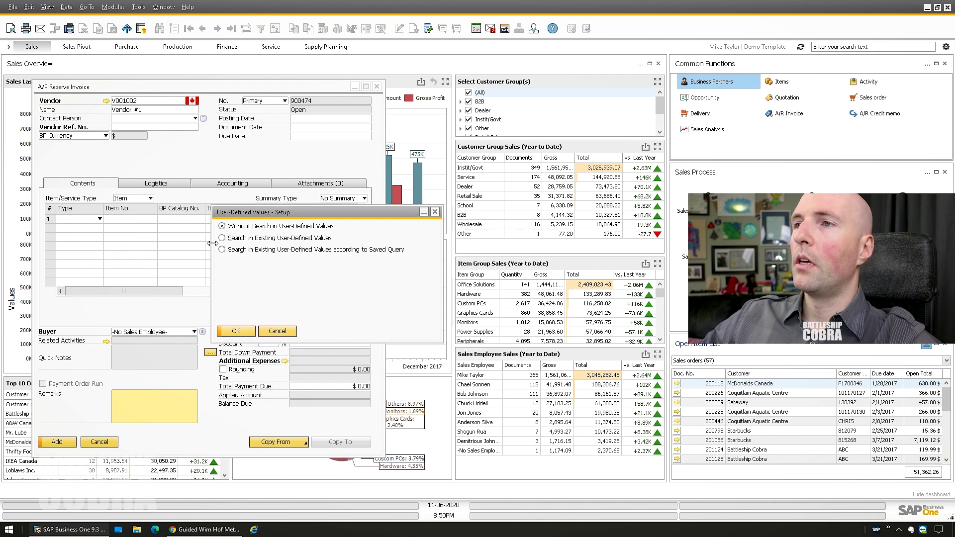
{"action": "left_click", "coordinate": [315, 239]}
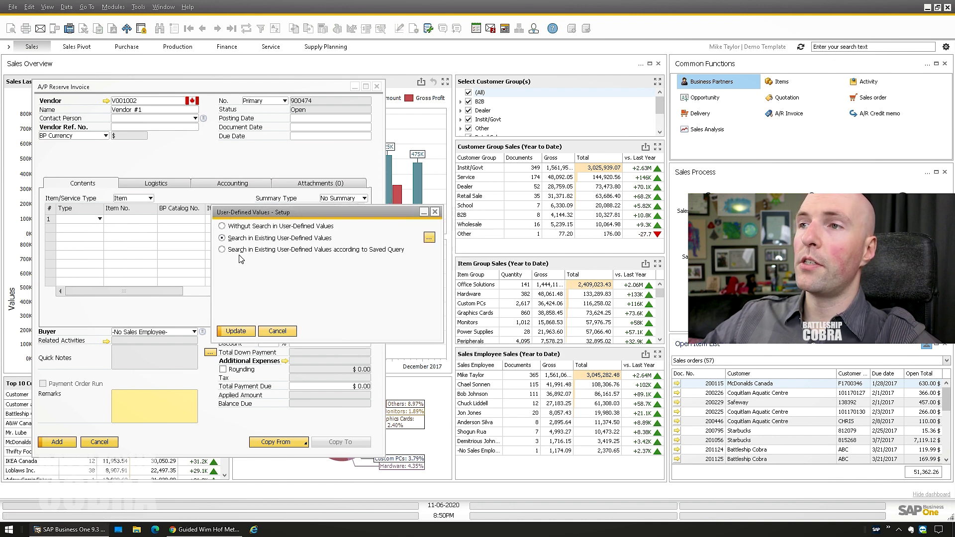
{"action": "left_click", "coordinate": [275, 253]}
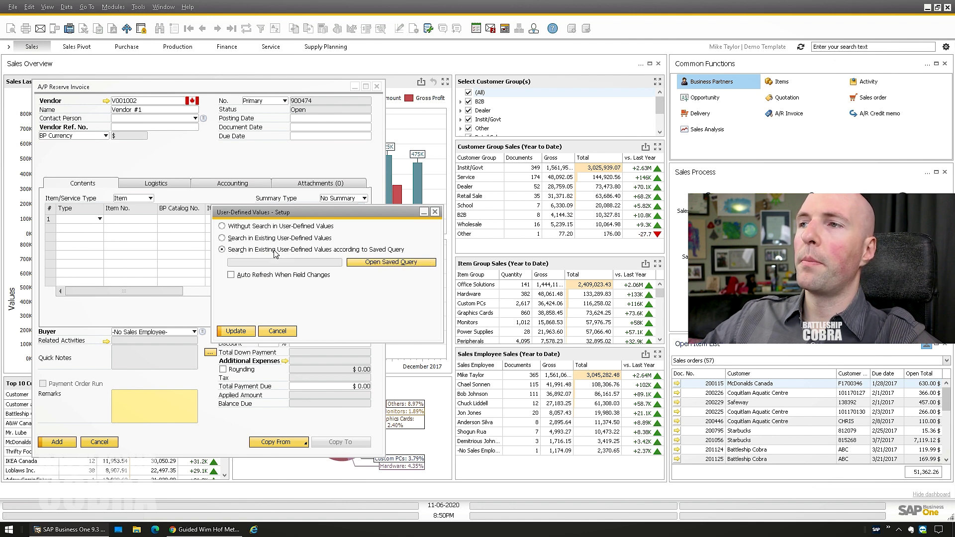
Pick OPCH: Auto Remarks from the FMS category as the saved query for the Remarks field.
{"action": "left_click", "coordinate": [391, 263]}
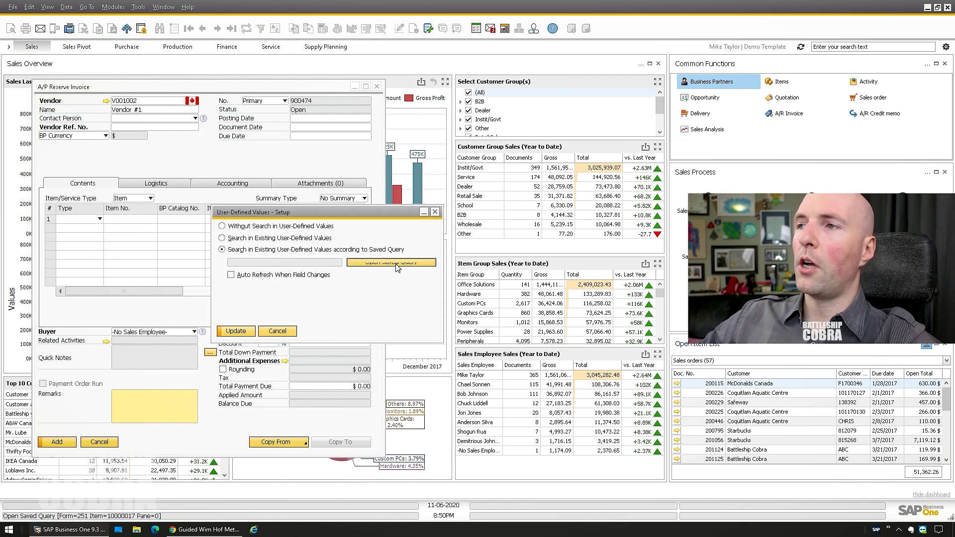
{"action": "double_click", "coordinate": [195, 210]}
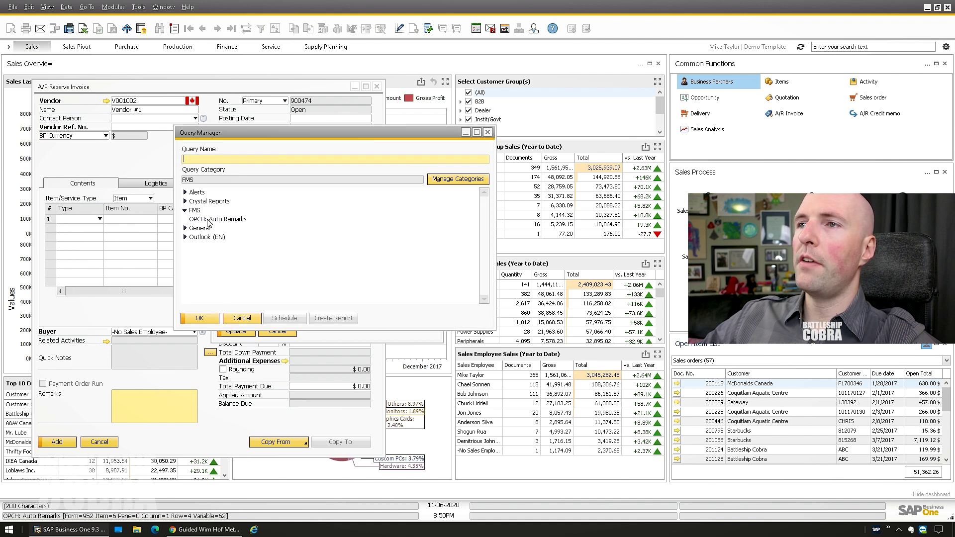
{"action": "left_click", "coordinate": [209, 218]}
{"action": "left_click_drag", "start_coordinate": [235, 133], "coordinate": [222, 163]}
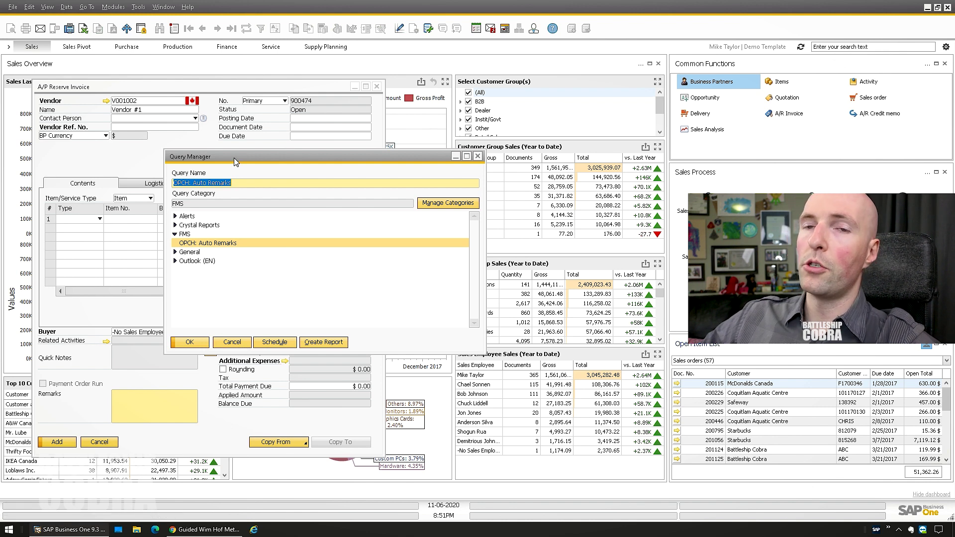
{"action": "double_click", "coordinate": [199, 243]}
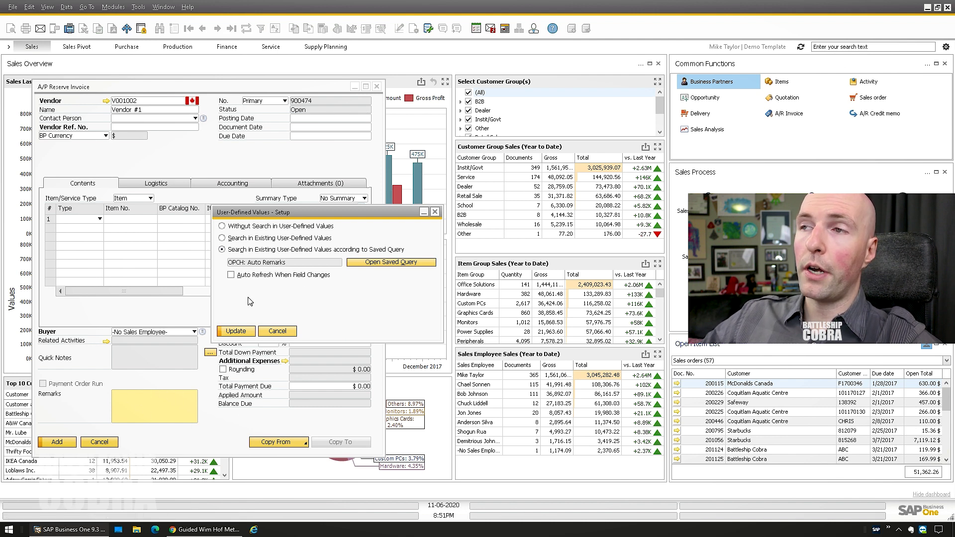
Enable auto refresh when the Customer/Vendor Code field changes and update the user-defined value setup.
{"action": "left_click", "coordinate": [254, 279]}
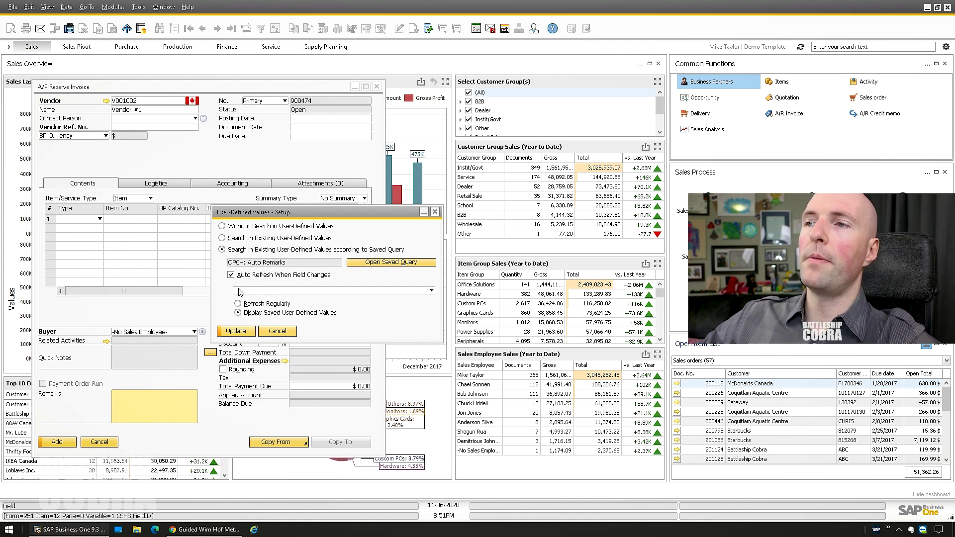
{"action": "left_click", "coordinate": [241, 292]}
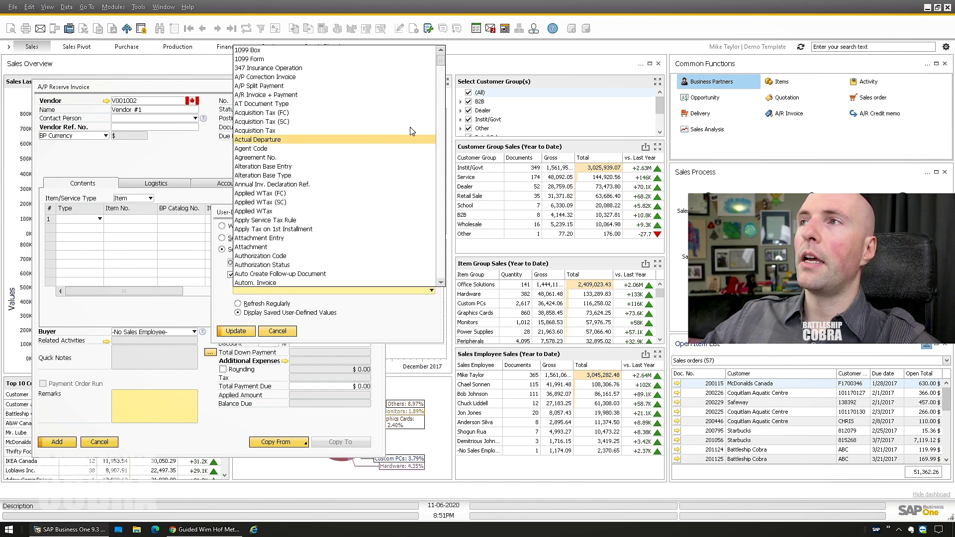
{"action": "left_click_drag", "start_coordinate": [442, 66], "coordinate": [438, 92]}
{"action": "scroll", "coordinate": [302, 197], "scroll_direction": "down", "scroll_amount": 5}
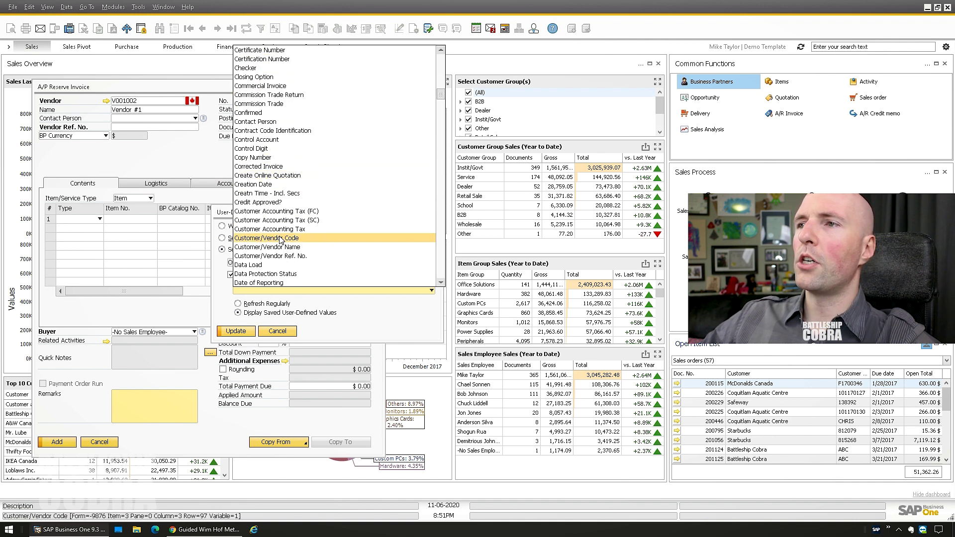
{"action": "left_click", "coordinate": [271, 239]}
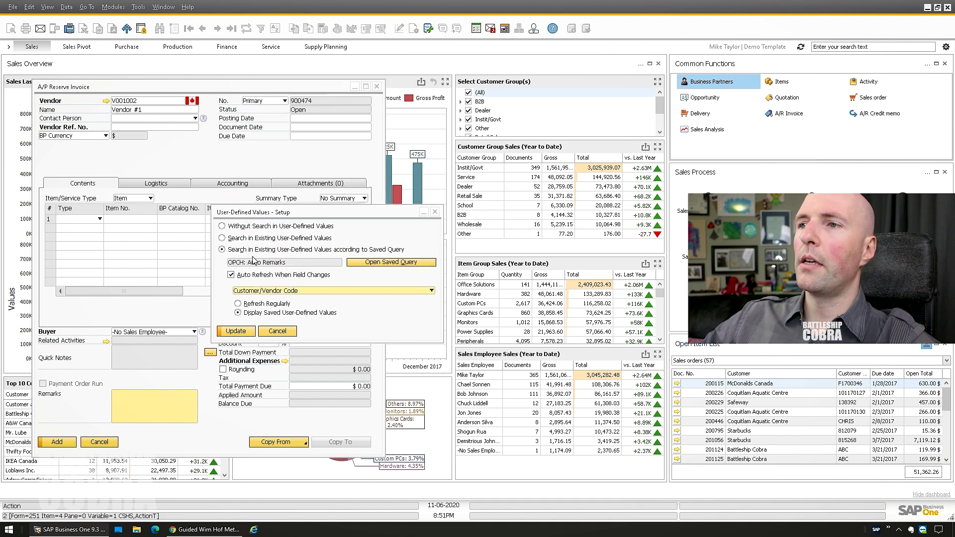
{"action": "left_click", "coordinate": [234, 332]}
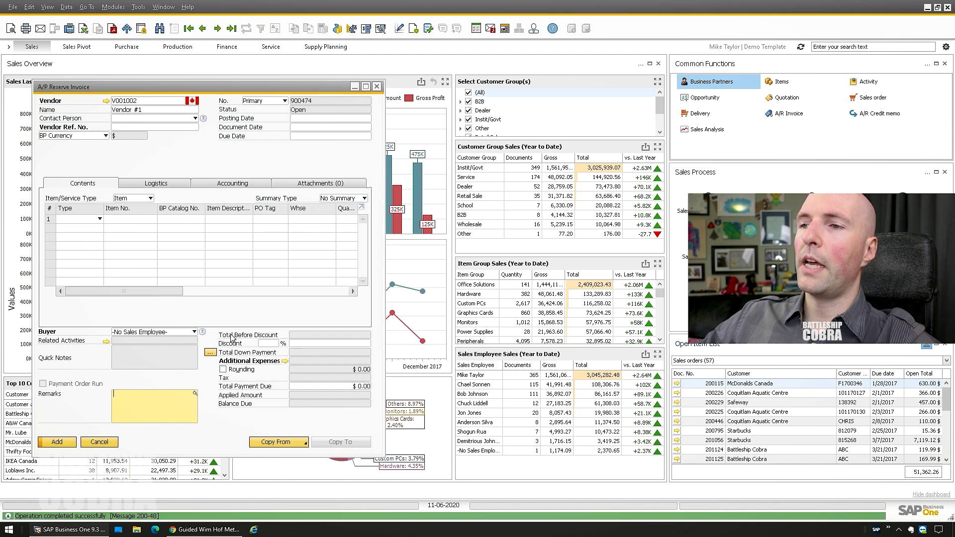
Run the Remarks field's lookup, cancel this invoice, and open a new A/P Reserve Invoice.
{"action": "left_click", "coordinate": [195, 394]}
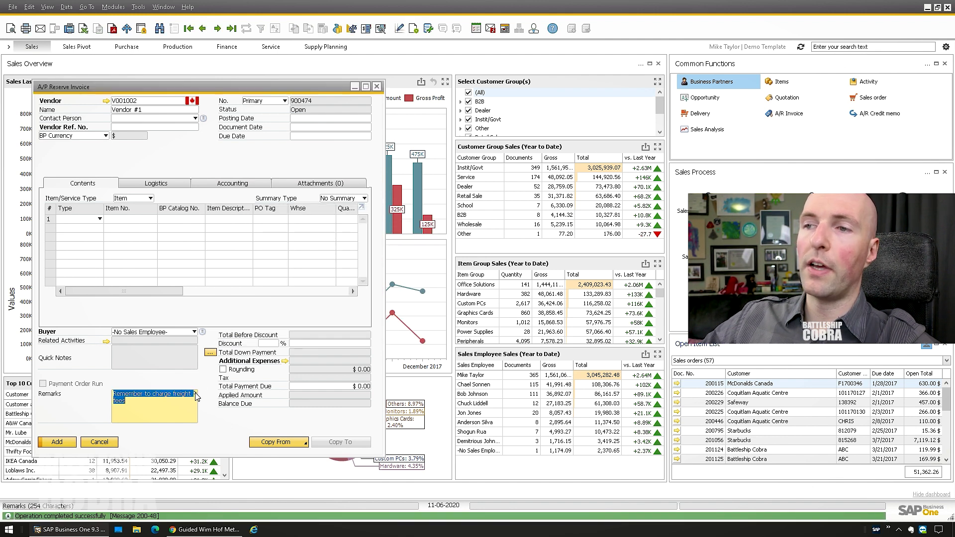
{"action": "left_click", "coordinate": [101, 442]}
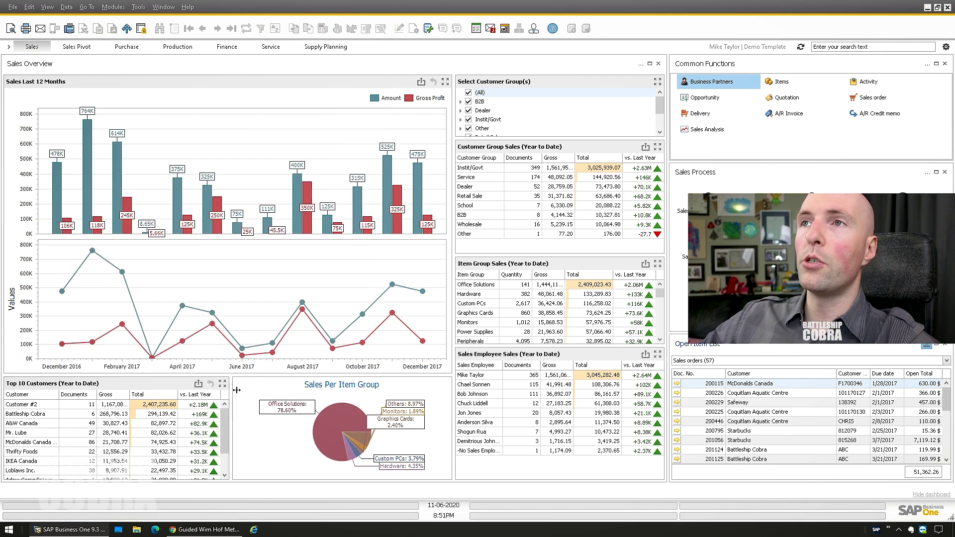
{"action": "left_click", "coordinate": [113, 7]}
{"action": "mouse_move", "coordinate": [136, 77]}
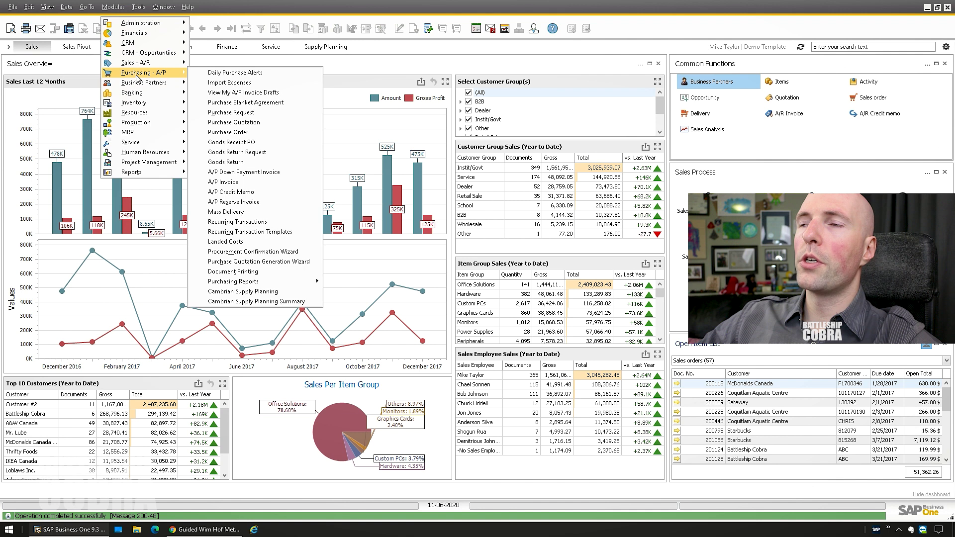
{"action": "left_click", "coordinate": [227, 203]}
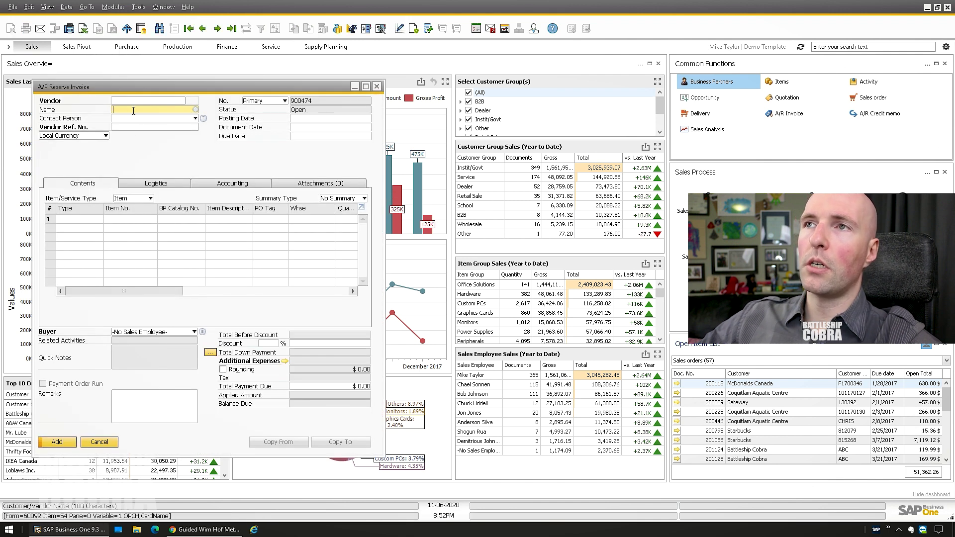
Look up "vendor" in the Name field, choose Vendor #1, and check the invoice's Remarks text.
{"action": "type", "text": "vendor"}
{"action": "key", "text": "Tab"}
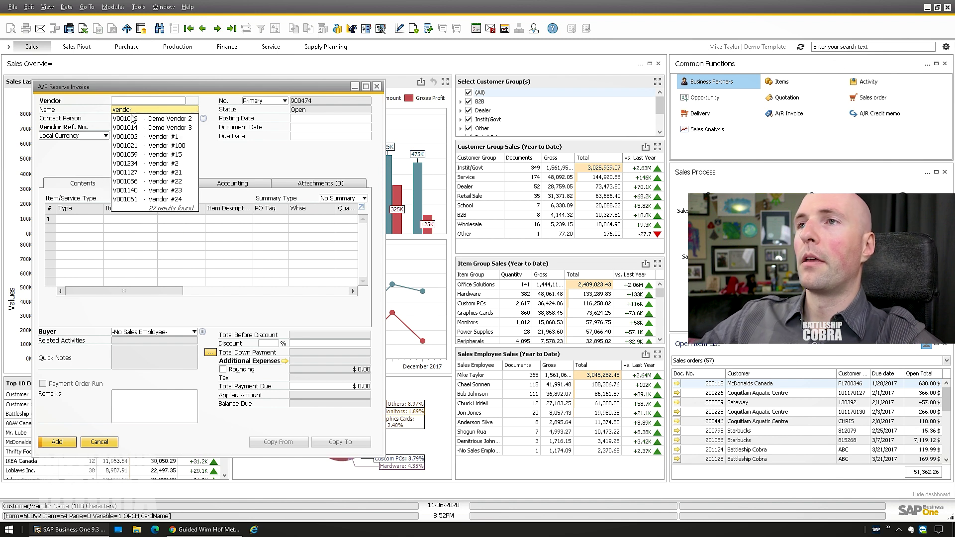
{"action": "key", "text": "Return"}
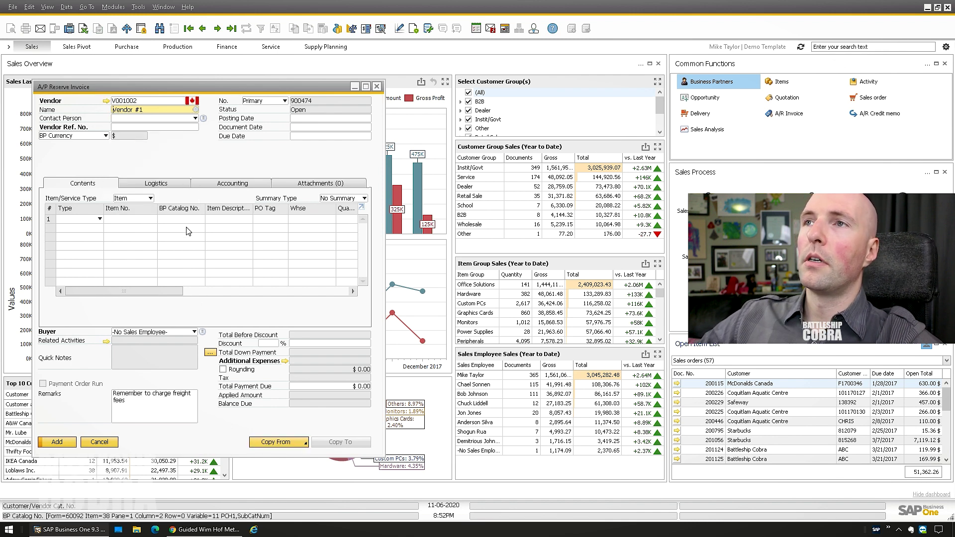
{"action": "left_click", "coordinate": [148, 410]}
{"action": "key", "text": "ctrl+a"}
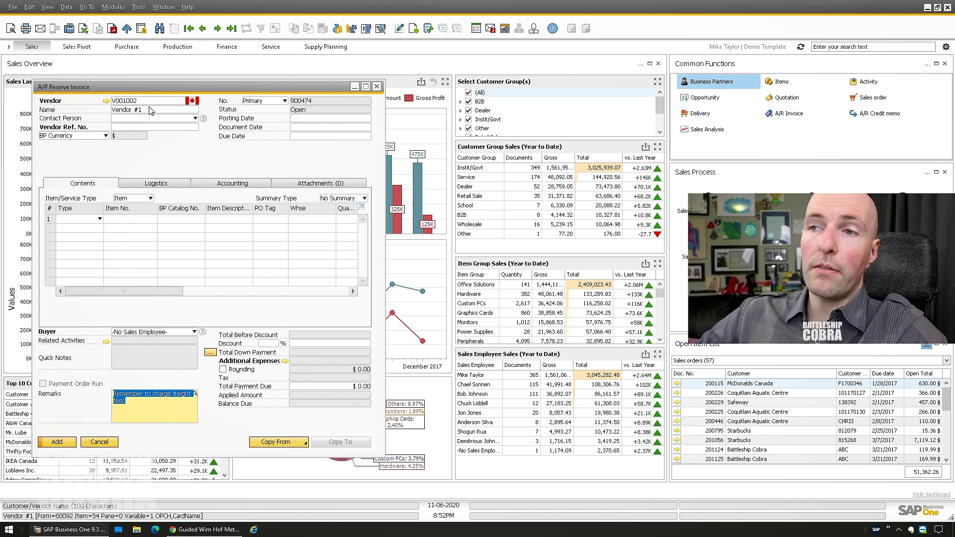
Check the text filled into the Remarks field of the Vendor #1 invoice.
{"action": "key", "text": "Tab"}
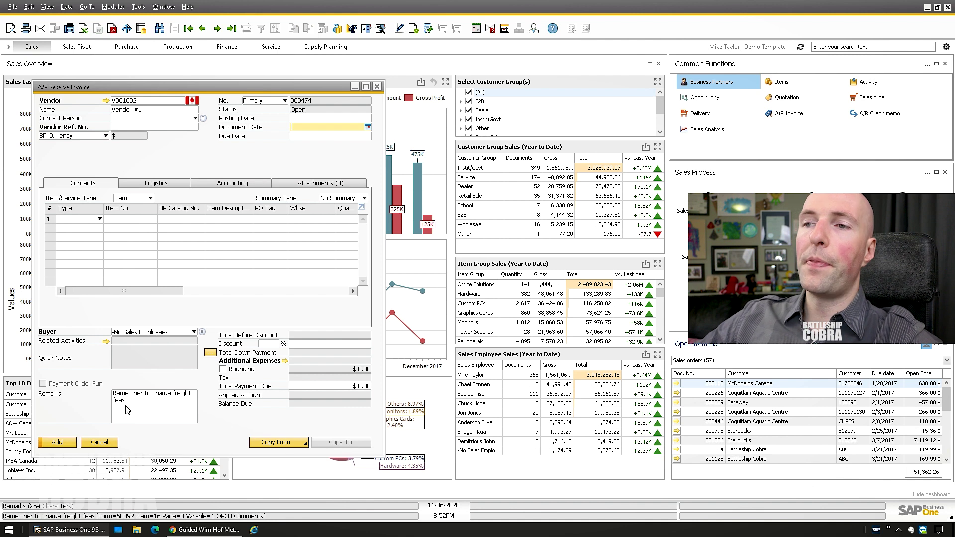
{"action": "left_click", "coordinate": [168, 408]}
{"action": "triple_click", "coordinate": [196, 395]}
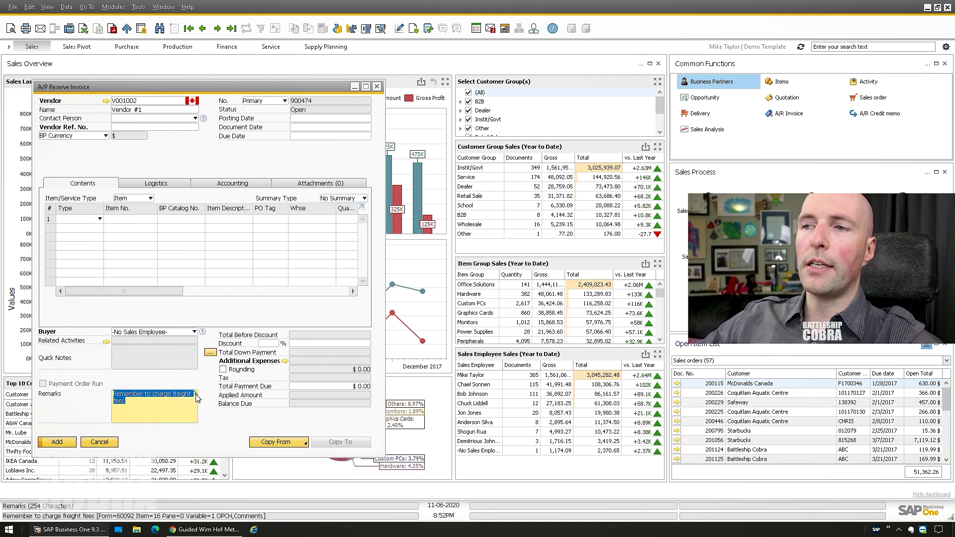
{"action": "left_click", "coordinate": [153, 409]}
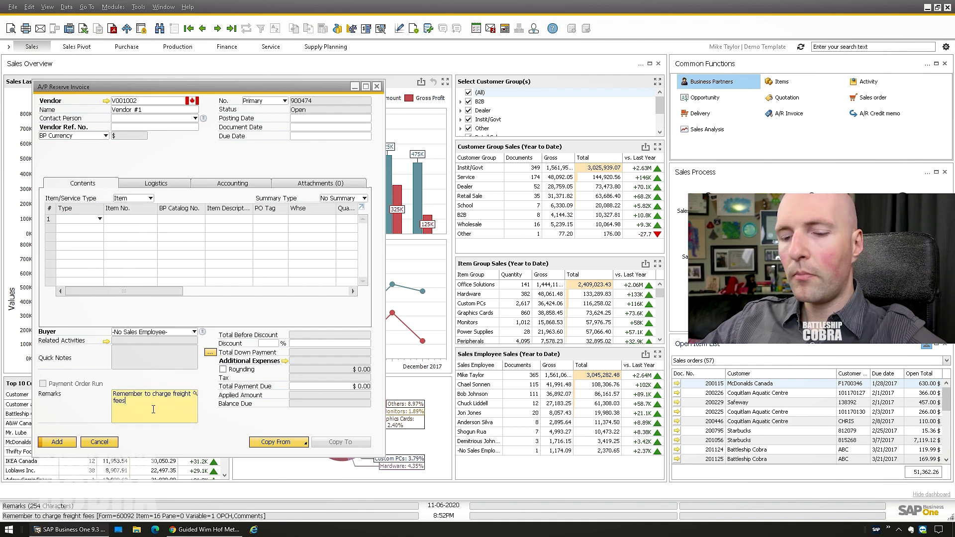
Set the Remarks field to Without Search in User-Defined Values, and restore its OPCH: Auto Remarks query with auto refresh on Customer/Vendor Code.
{"action": "key", "text": "alt+shift+F2"}
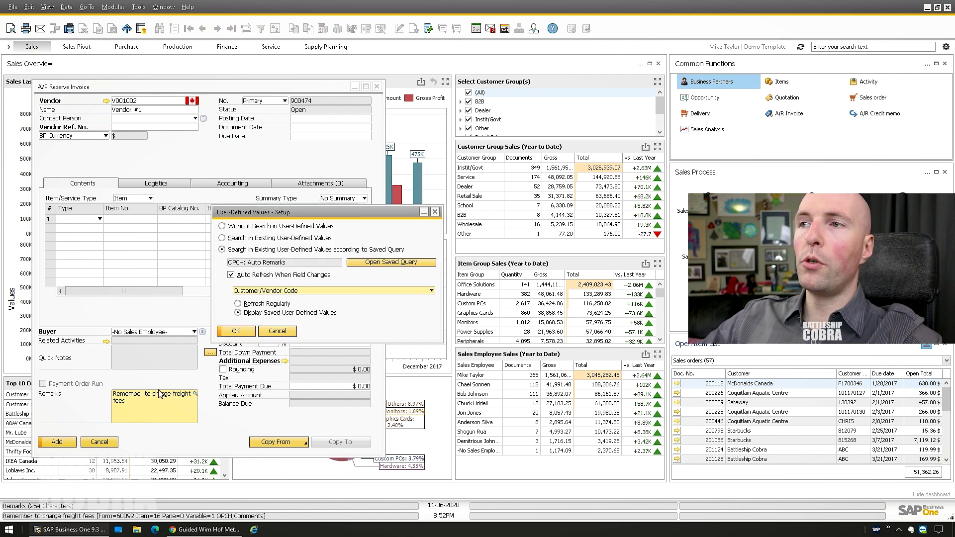
{"action": "left_click", "coordinate": [232, 227]}
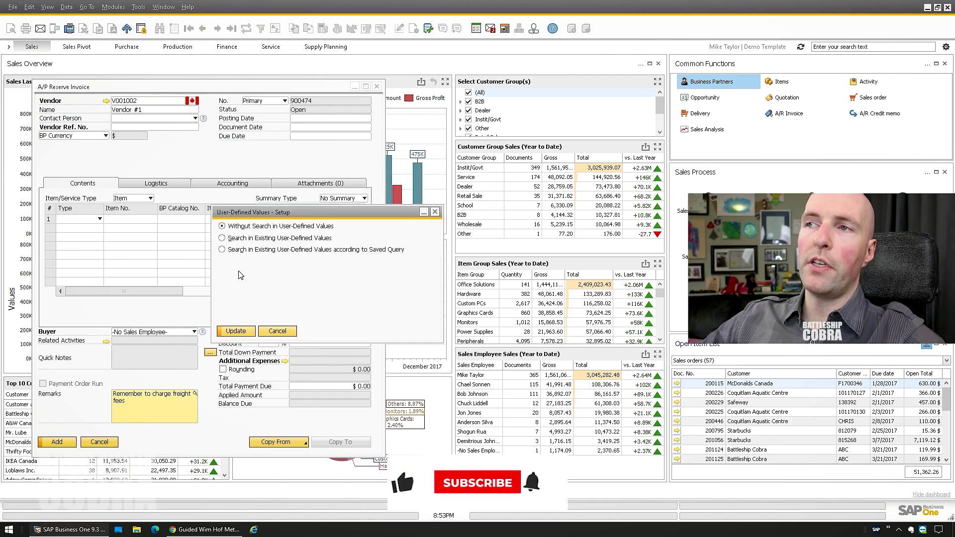
{"action": "left_click", "coordinate": [236, 331]}
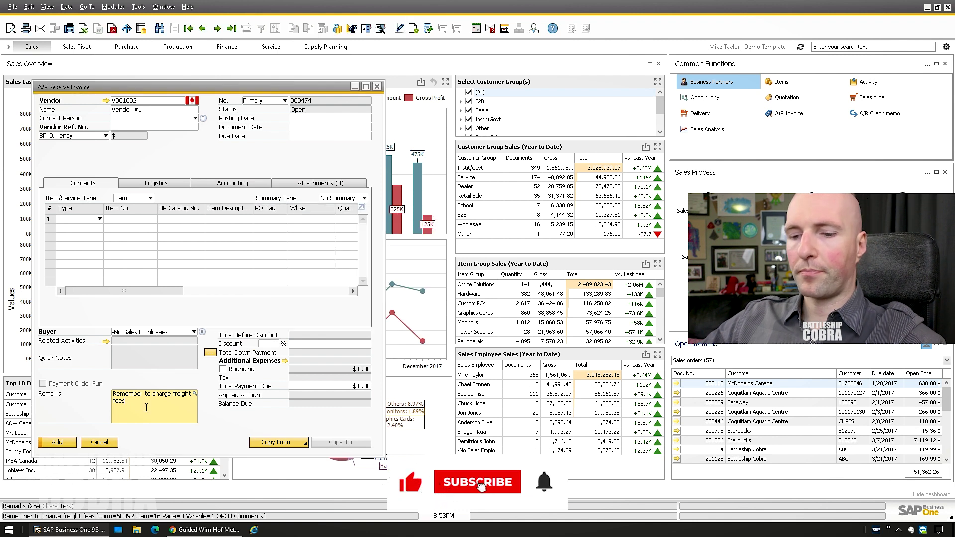
{"action": "key", "text": "alt+shift+F2"}
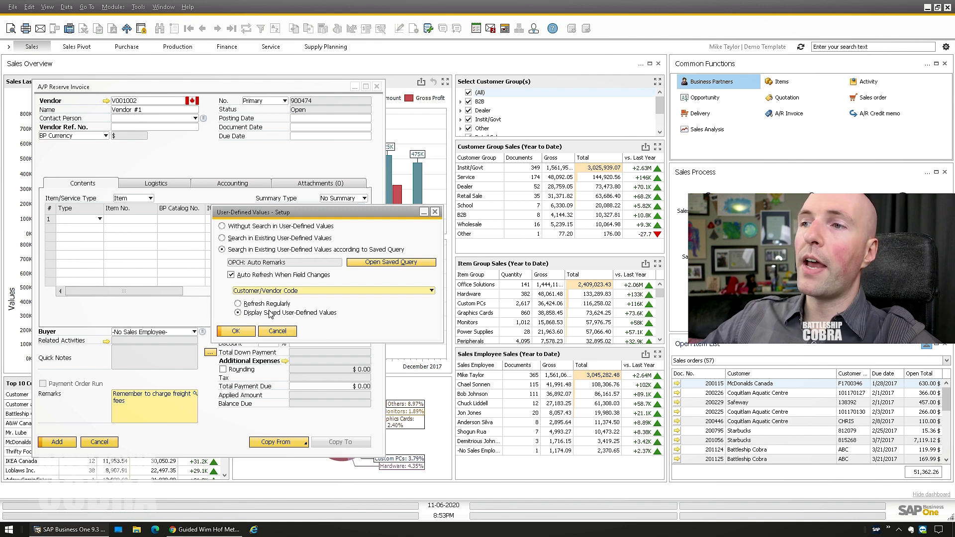
{"action": "left_click", "coordinate": [235, 331]}
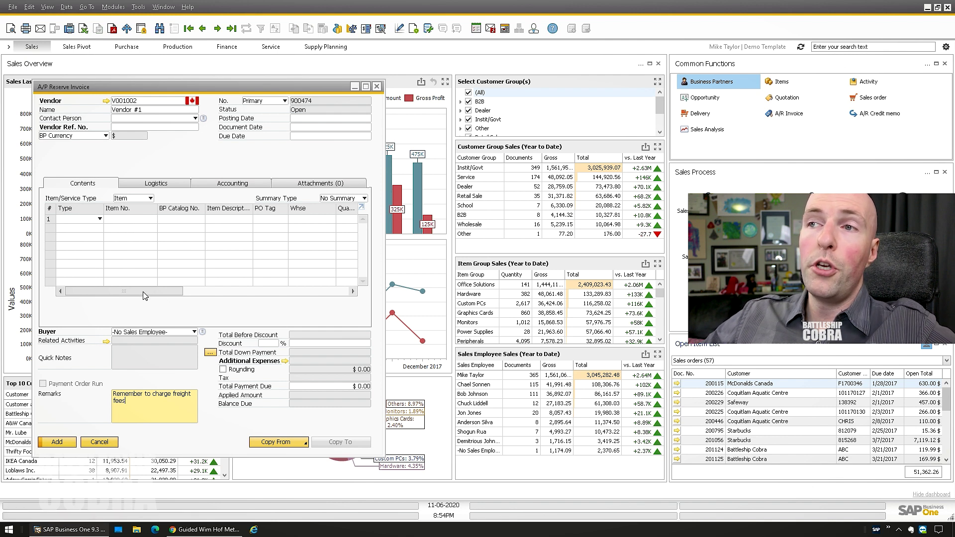
Widen the invoice window and add the Logitech K750 Wireless Solar Keyboard to line 1 by looking up "keyboard" in the item description.
{"action": "left_click_drag", "start_coordinate": [142, 293], "coordinate": [319, 302]}
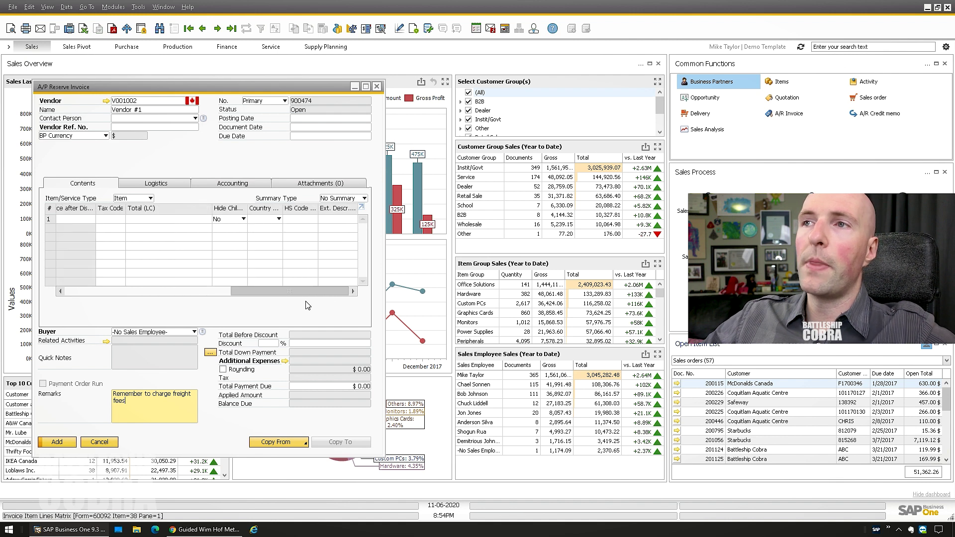
{"action": "left_click", "coordinate": [338, 220]}
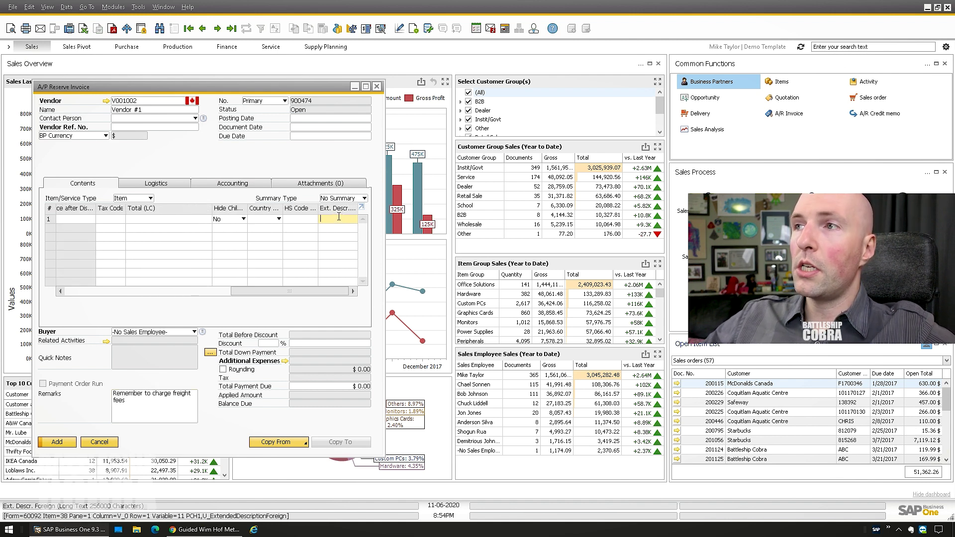
{"action": "left_click_drag", "start_coordinate": [383, 209], "coordinate": [547, 206]}
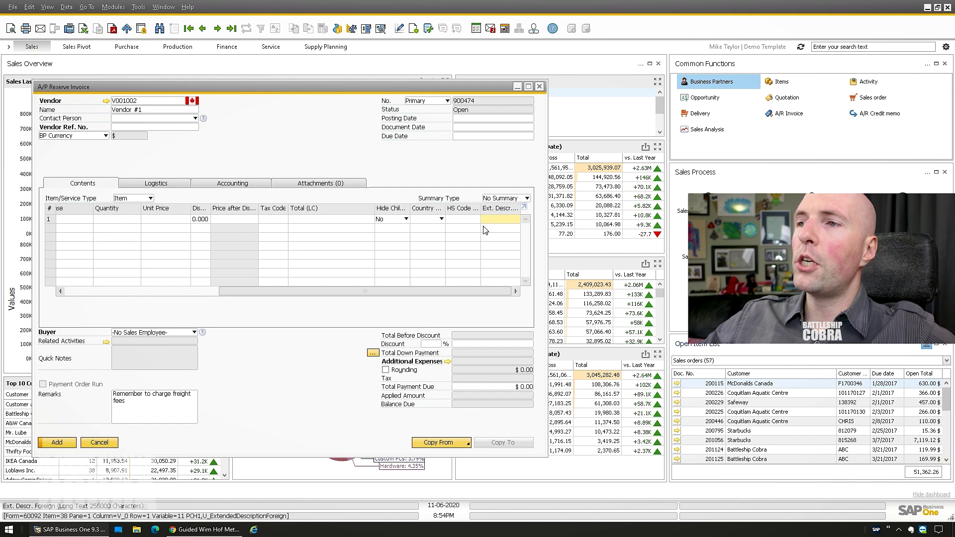
{"action": "left_click", "coordinate": [128, 292]}
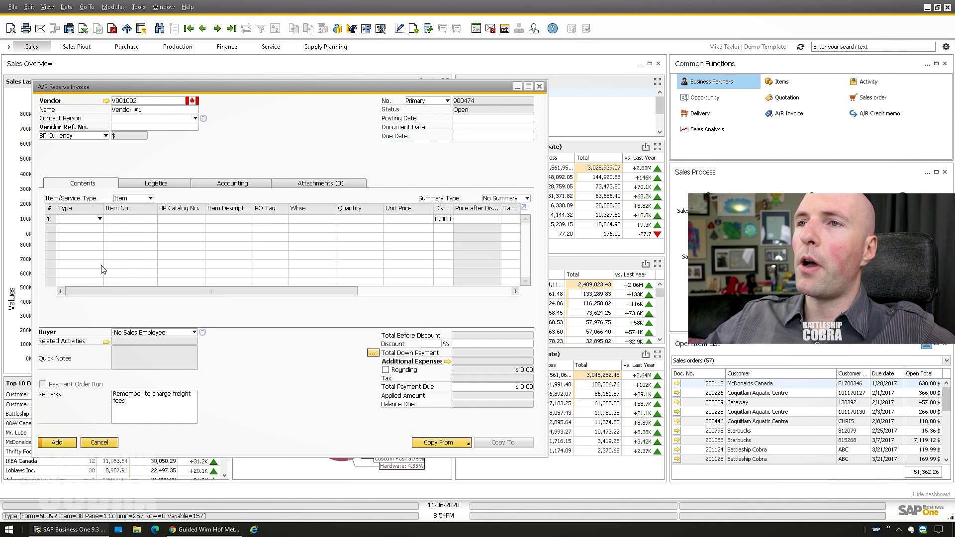
{"action": "left_click", "coordinate": [235, 220]}
{"action": "type", "text": "keyboard"}
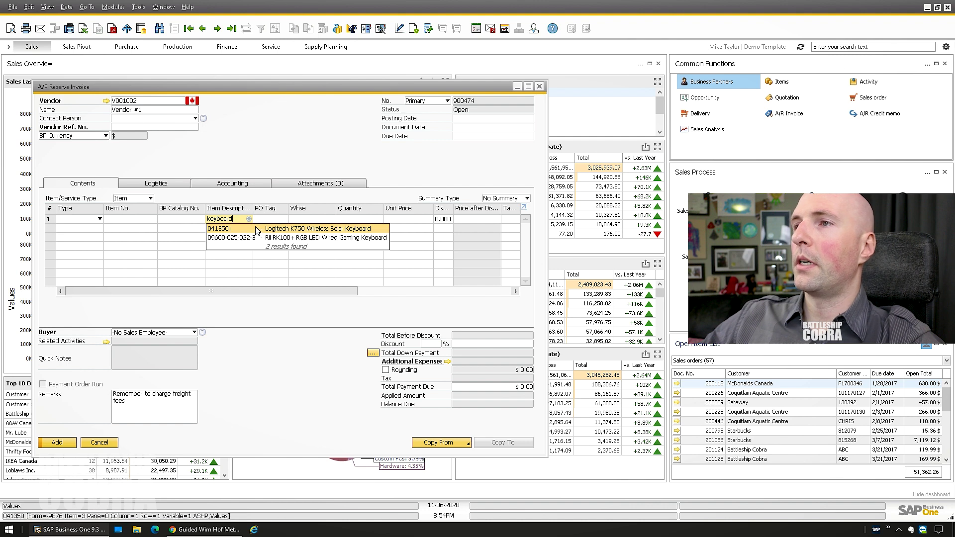
{"action": "left_click", "coordinate": [257, 230]}
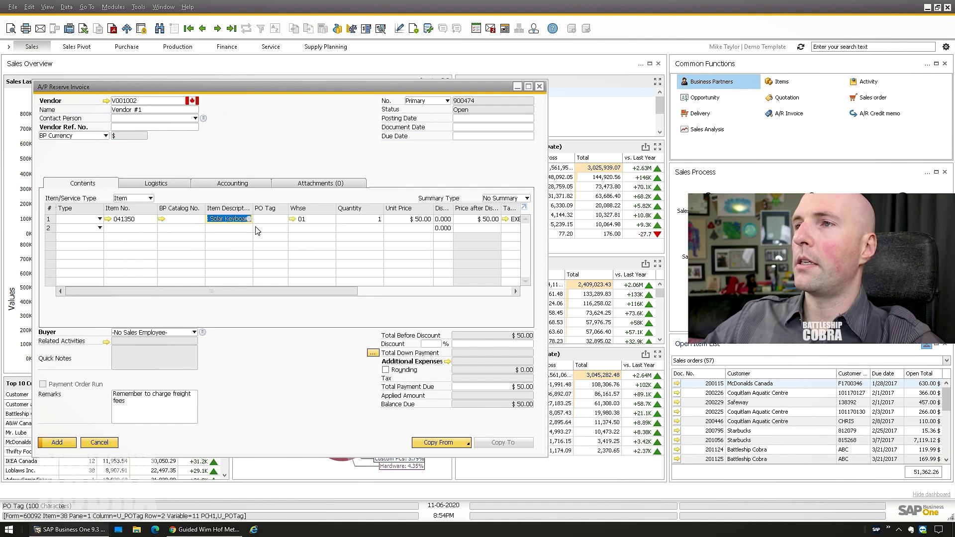
Open the keyboard's item master data, replace its remarks with "Lots of information here and specs for someone to remember." and update the item.
{"action": "left_click", "coordinate": [106, 219]}
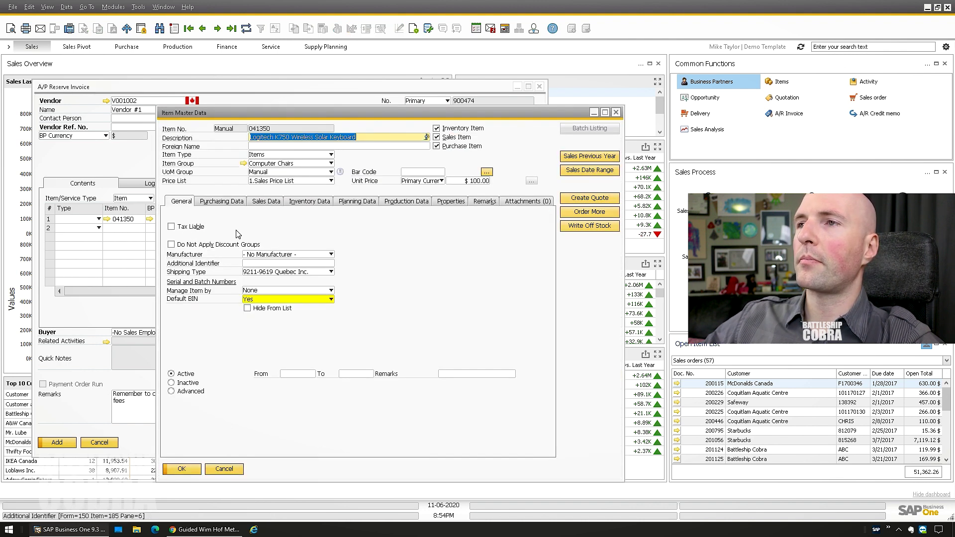
{"action": "left_click_drag", "start_coordinate": [234, 111], "coordinate": [155, 92]}
{"action": "left_click", "coordinate": [405, 182]}
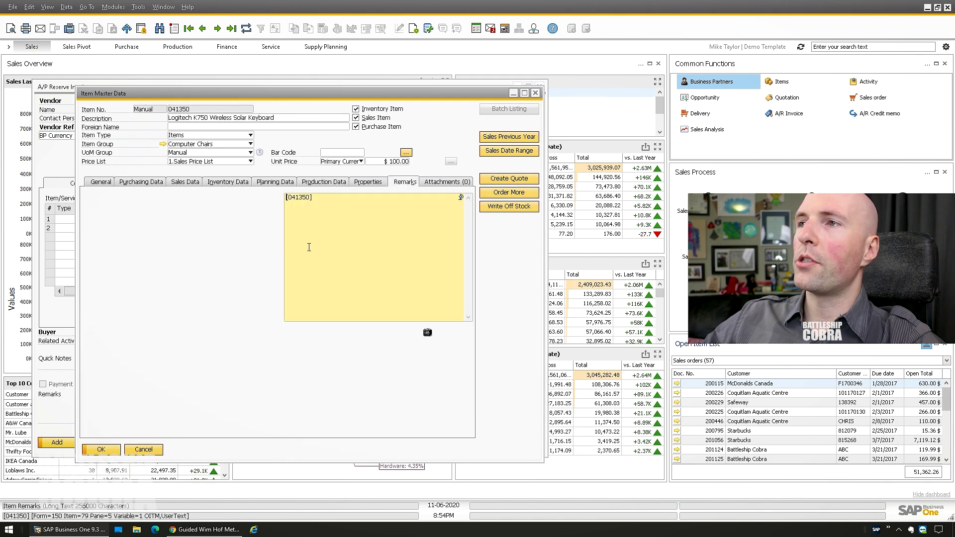
{"action": "key", "text": "ctrl+a"}
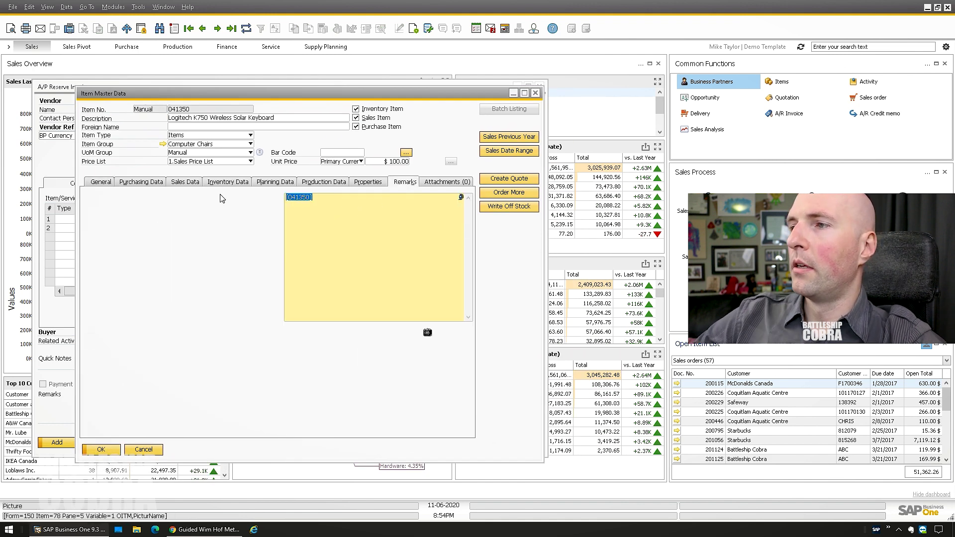
{"action": "type", "text": "Lots of inform"}
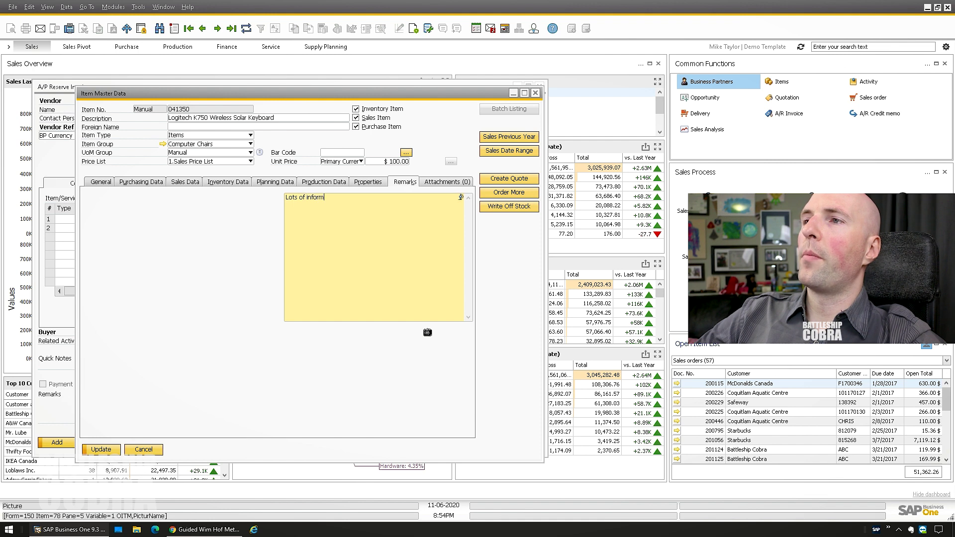
{"action": "type", "text": "ation here and specs for someone"}
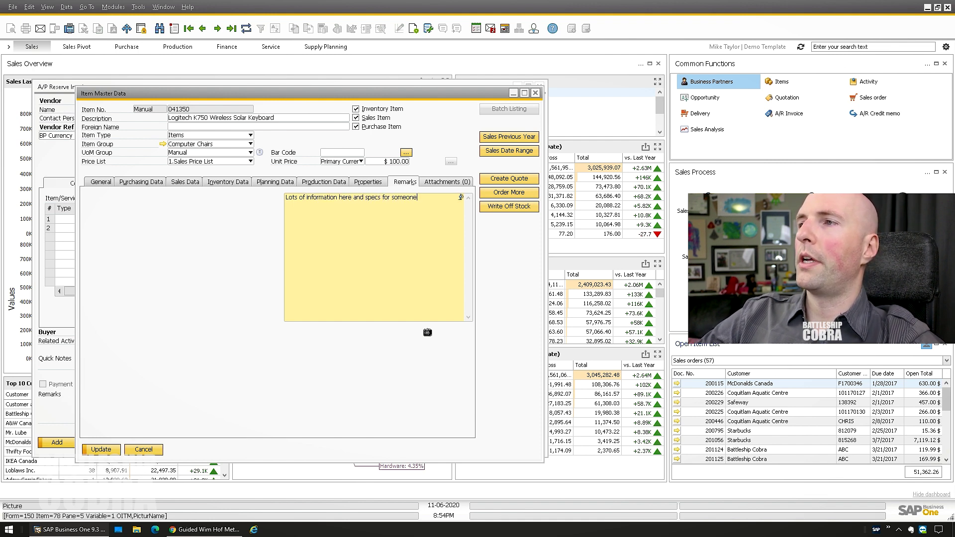
{"action": "type", "text": " to remember."}
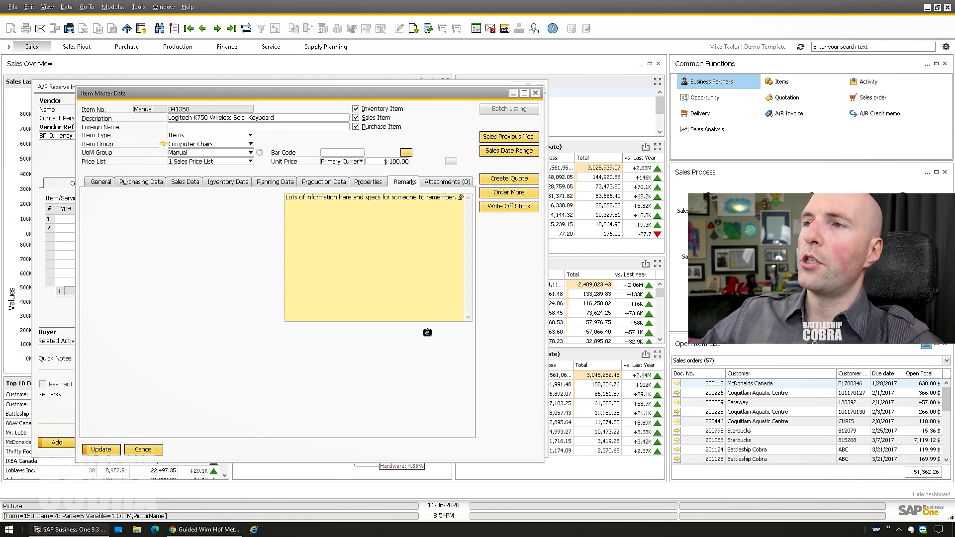
{"action": "left_click", "coordinate": [101, 450]}
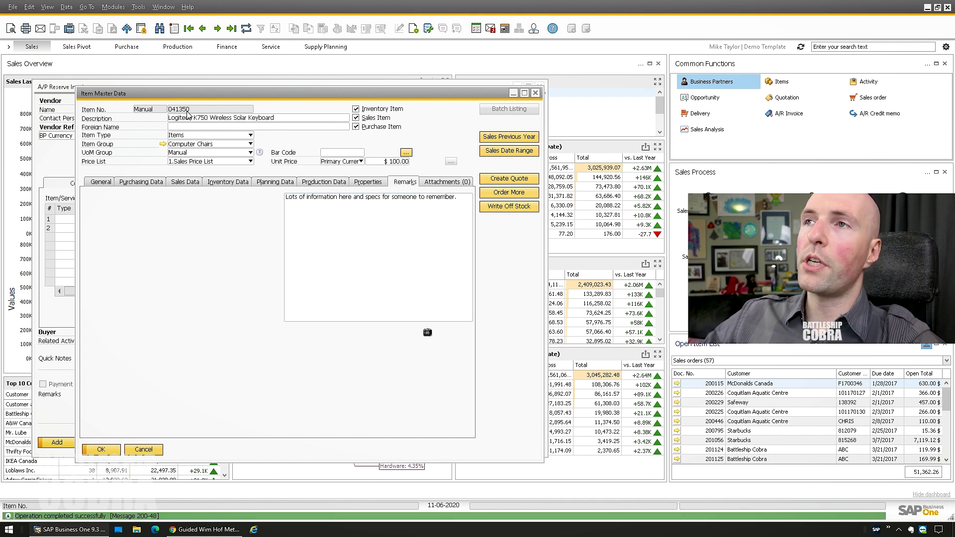
{"action": "left_click_drag", "start_coordinate": [184, 98], "coordinate": [125, 100]}
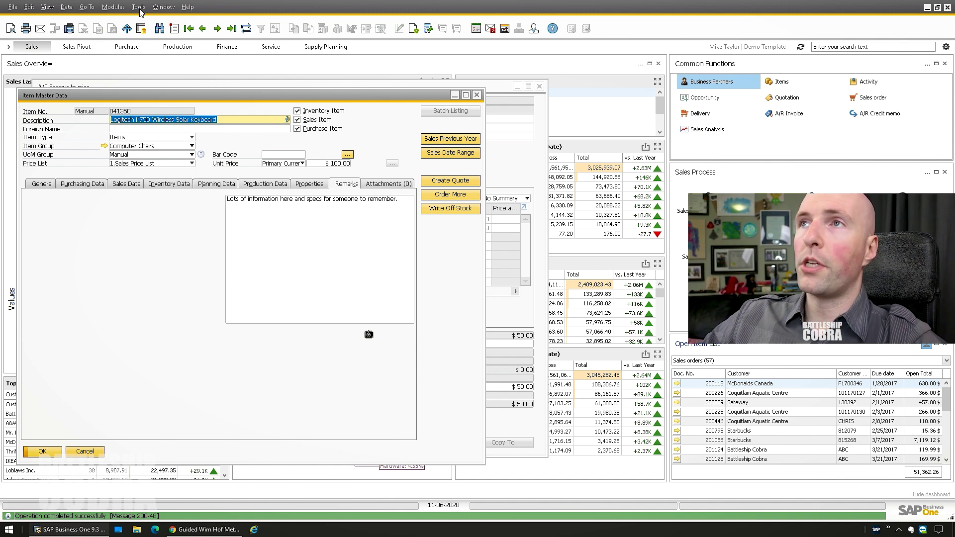
{"action": "left_click", "coordinate": [48, 8]}
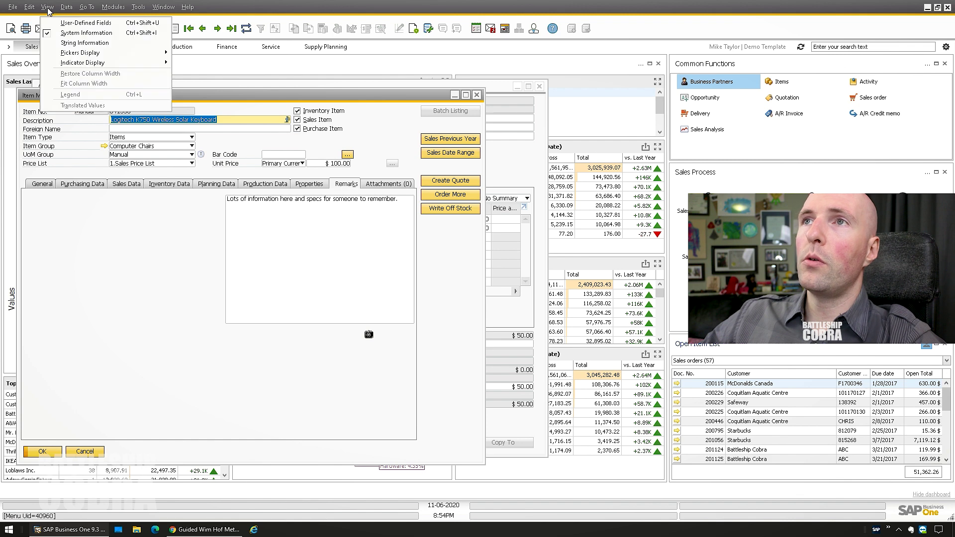
{"action": "left_click", "coordinate": [124, 259]}
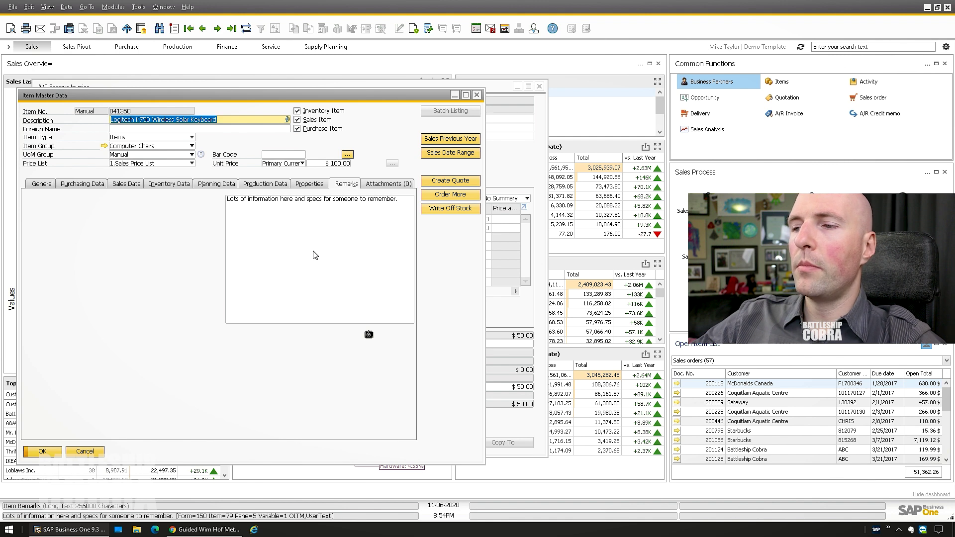
Start a new query in Query Generator based on the OITM table.
{"action": "left_click", "coordinate": [138, 7]}
{"action": "mouse_move", "coordinate": [278, 143]}
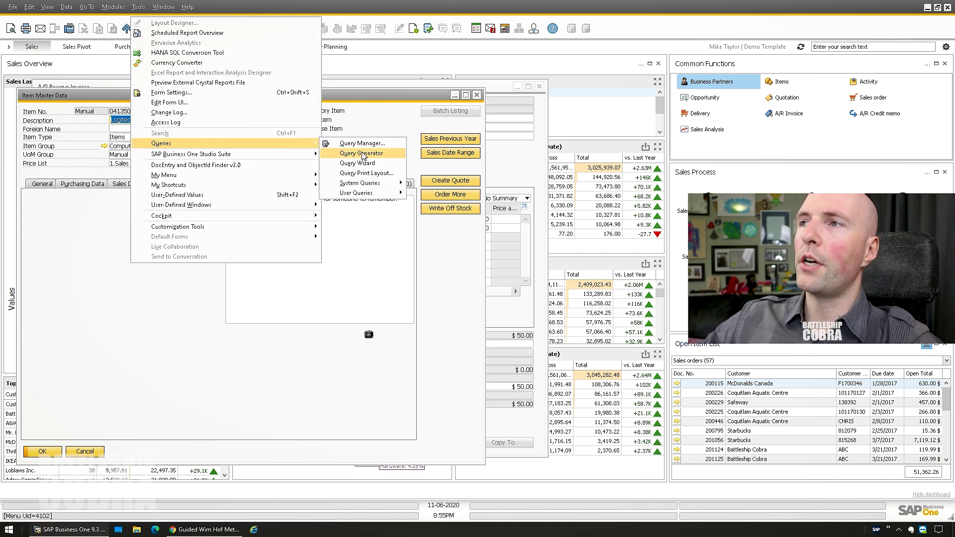
{"action": "left_click", "coordinate": [361, 154]}
{"action": "type", "text": "oit"}
{"action": "key", "text": "Return"}
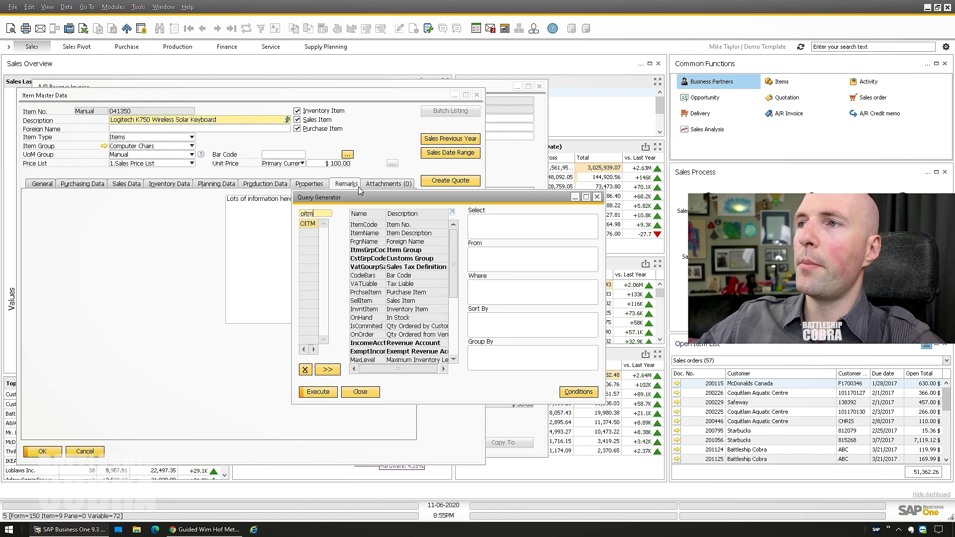
Sort the OITM fields by name and add UserText (Item Remarks) to the query's Select clause.
{"action": "left_click", "coordinate": [366, 214]}
{"action": "left_click_drag", "start_coordinate": [453, 232], "coordinate": [458, 349]}
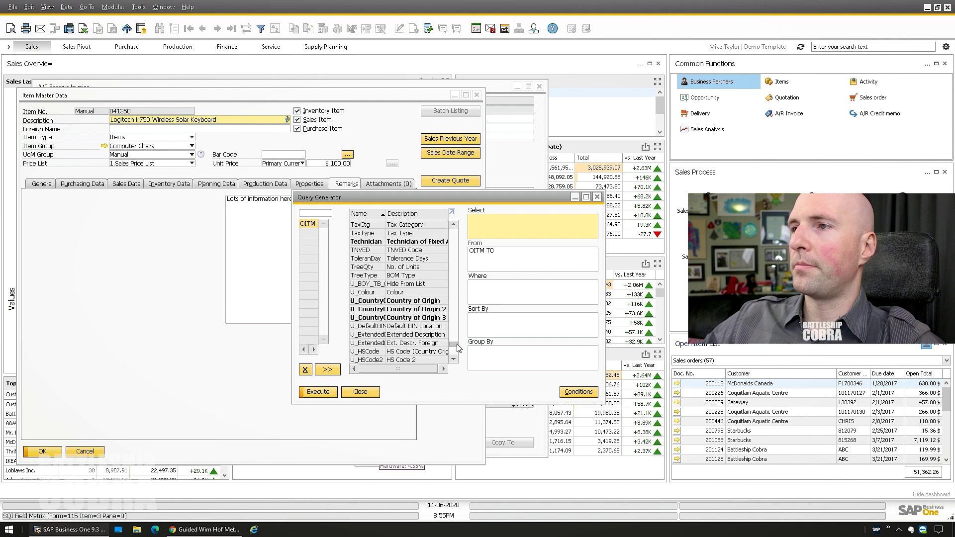
{"action": "left_click_drag", "start_coordinate": [458, 348], "coordinate": [455, 355]}
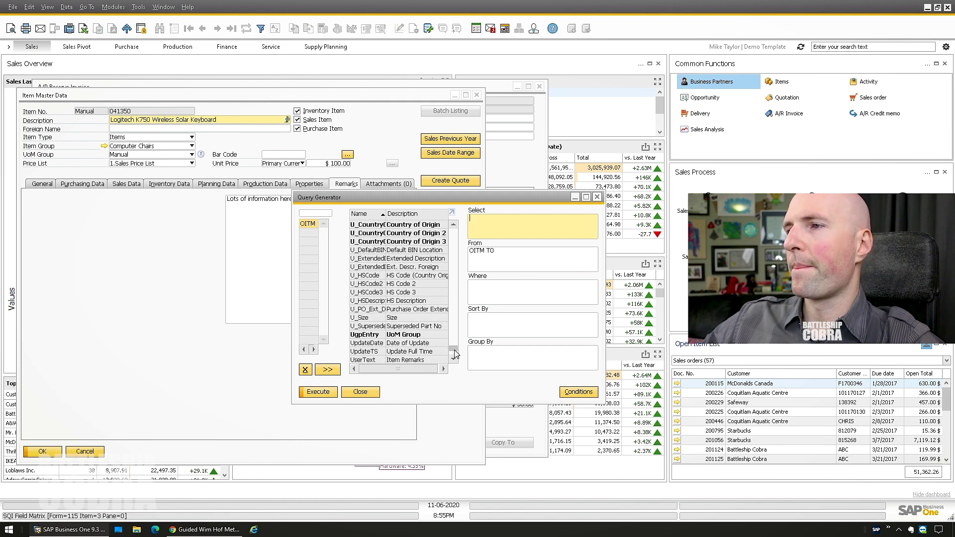
{"action": "double_click", "coordinate": [363, 359]}
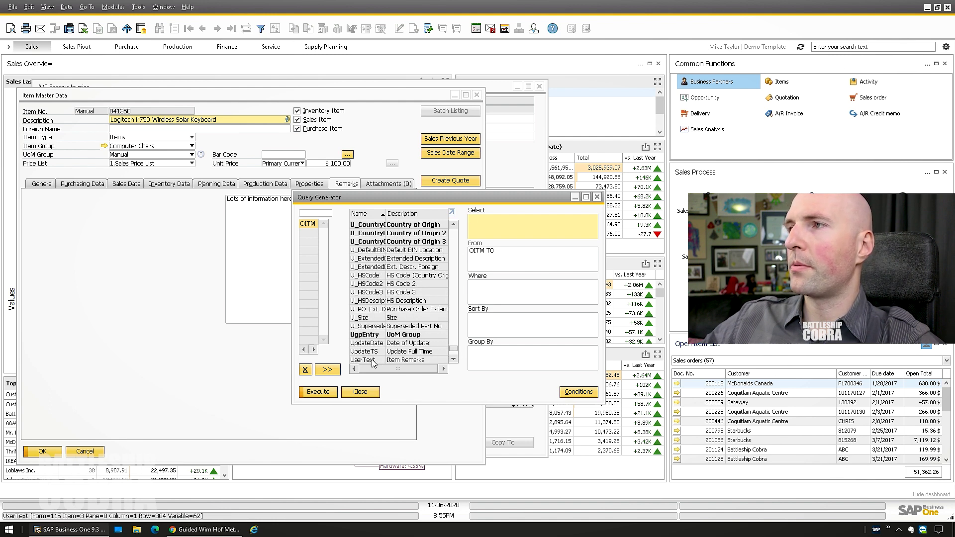
Add the Where condition T0.[ItemCode] = $[$38.1.0], closing the item master data to consult the invoice's item lines.
{"action": "left_click", "coordinate": [314, 226]}
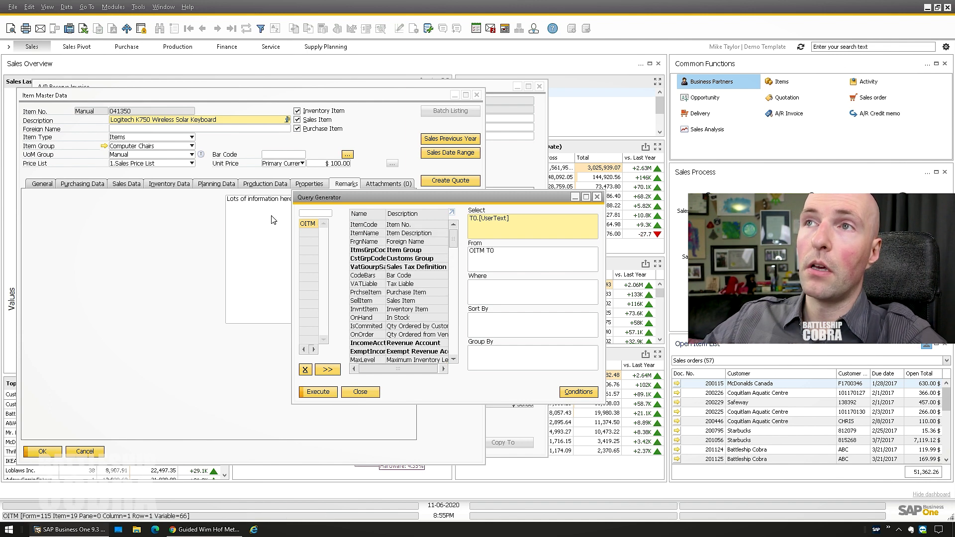
{"action": "left_click", "coordinate": [477, 293]}
{"action": "double_click", "coordinate": [367, 226]}
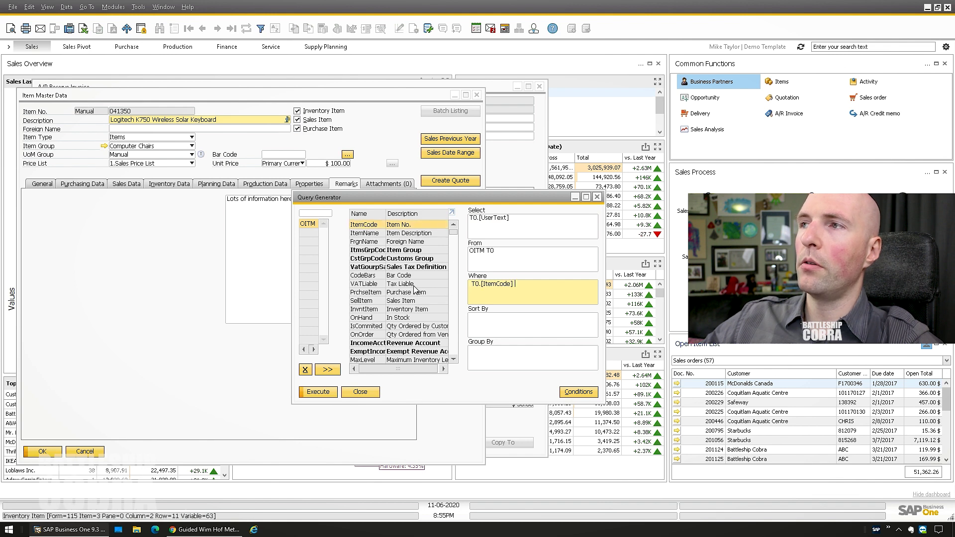
{"action": "left_click", "coordinate": [480, 94]}
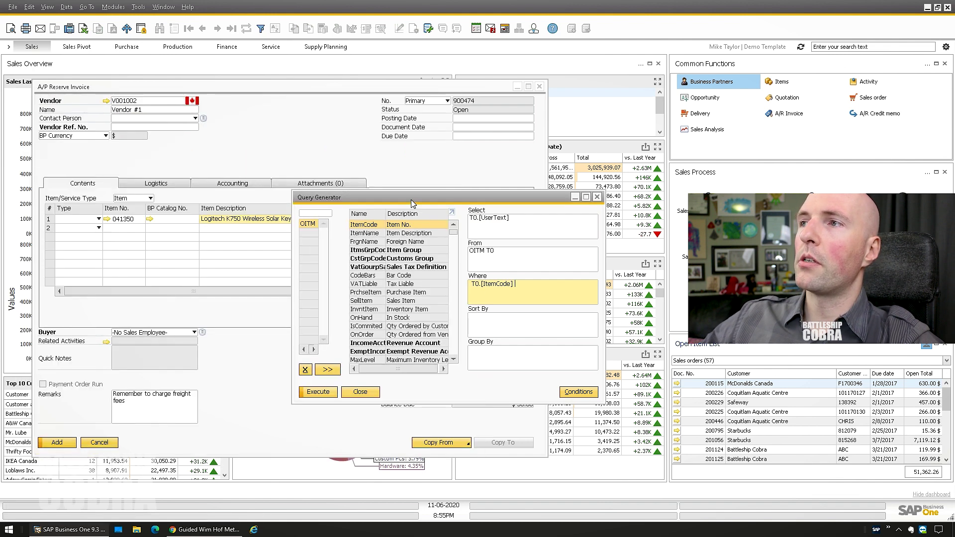
{"action": "left_click", "coordinate": [284, 165]}
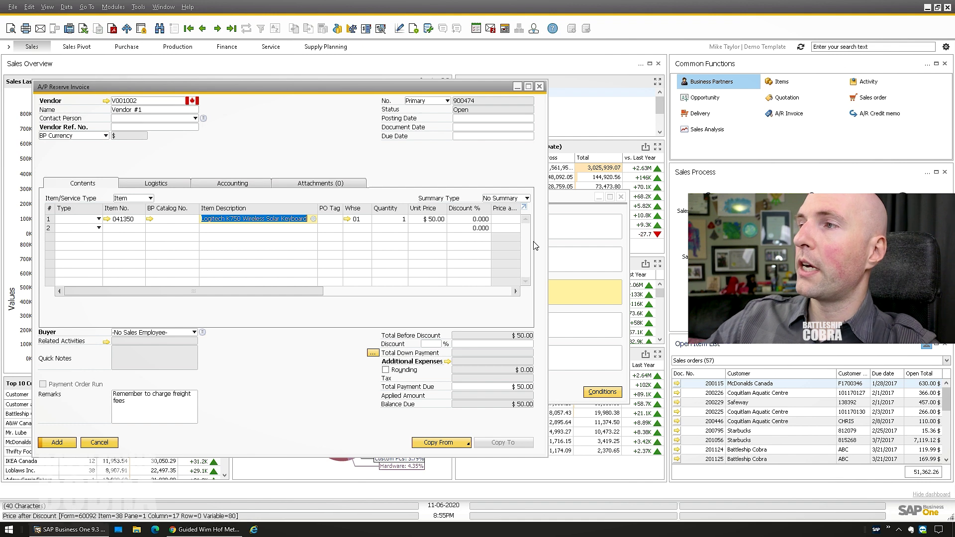
{"action": "left_click", "coordinate": [579, 300]}
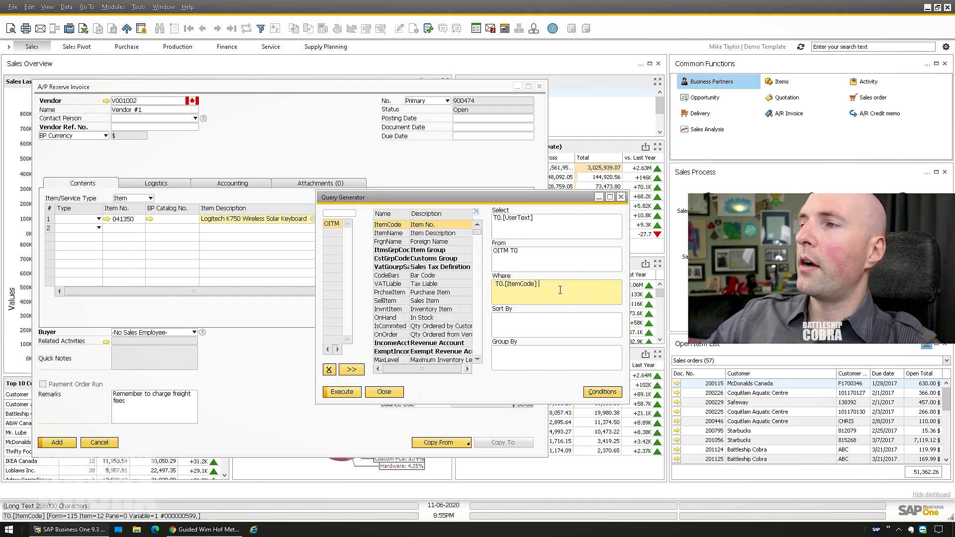
{"action": "type", "text": "= $[$38.1.0"}
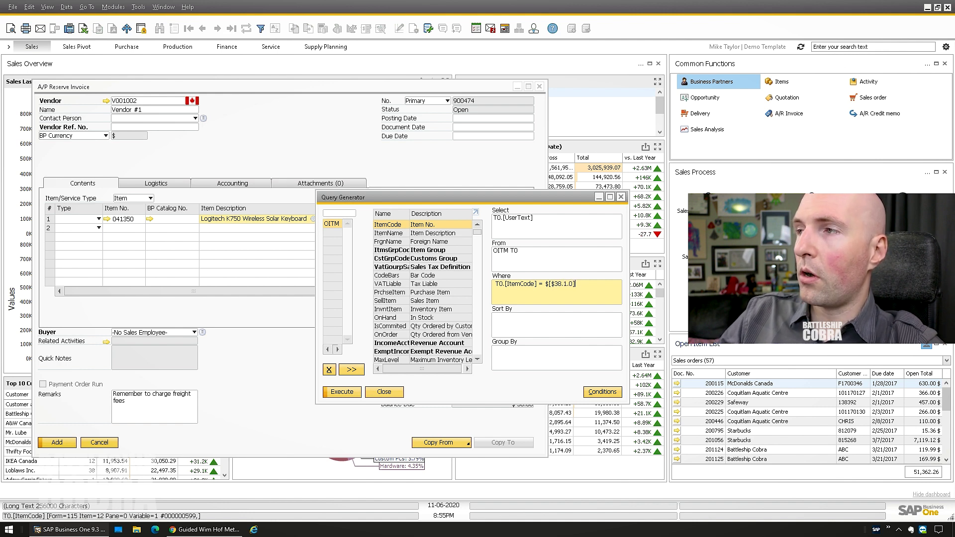
Check the Where condition's item number reference against the invoice's item line and execute the OITM query.
{"action": "left_click", "coordinate": [572, 284]}
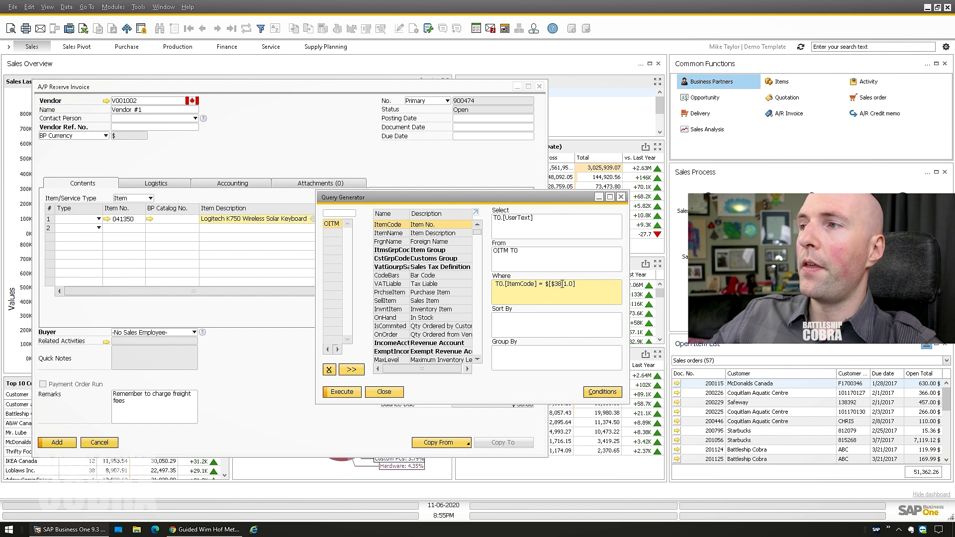
{"action": "left_click", "coordinate": [164, 239]}
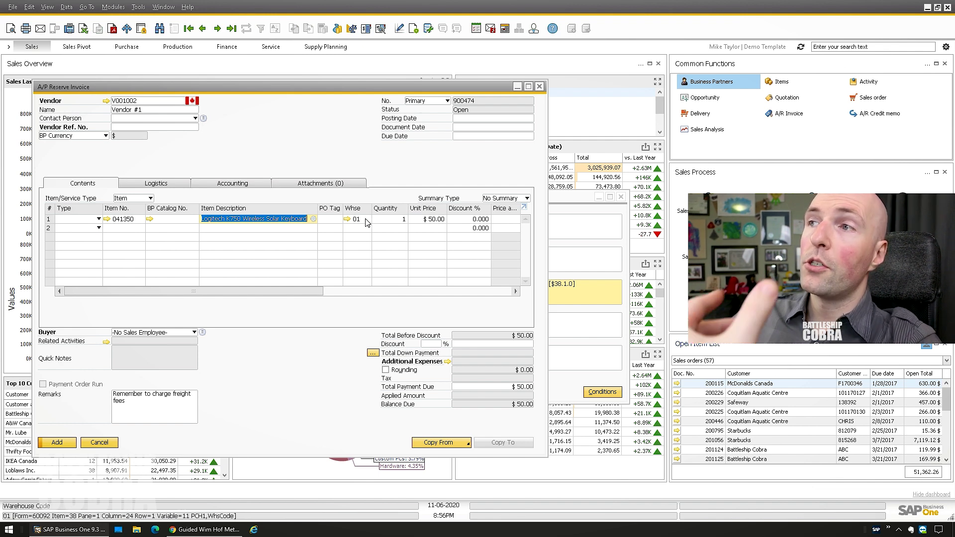
{"action": "left_click", "coordinate": [594, 285]}
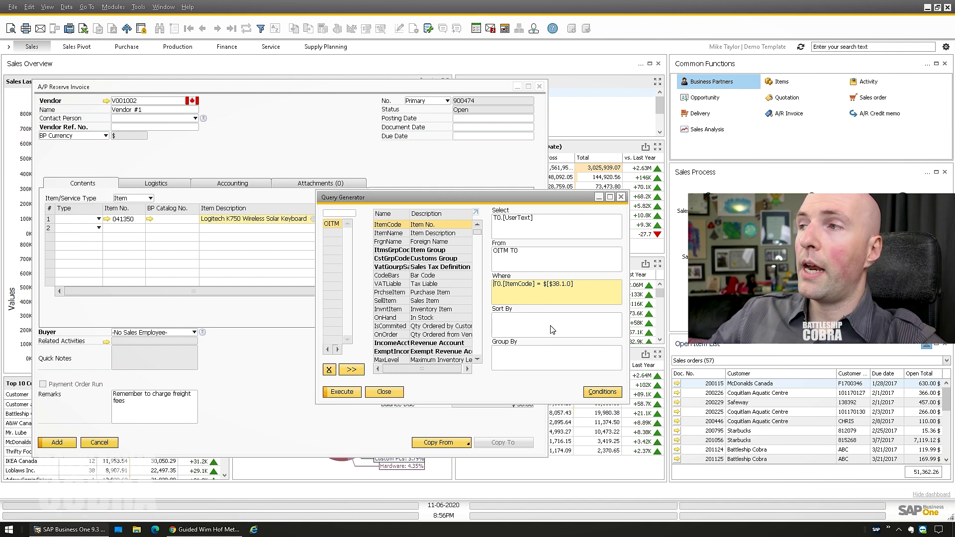
{"action": "left_click_drag", "start_coordinate": [573, 285], "coordinate": [486, 287]}
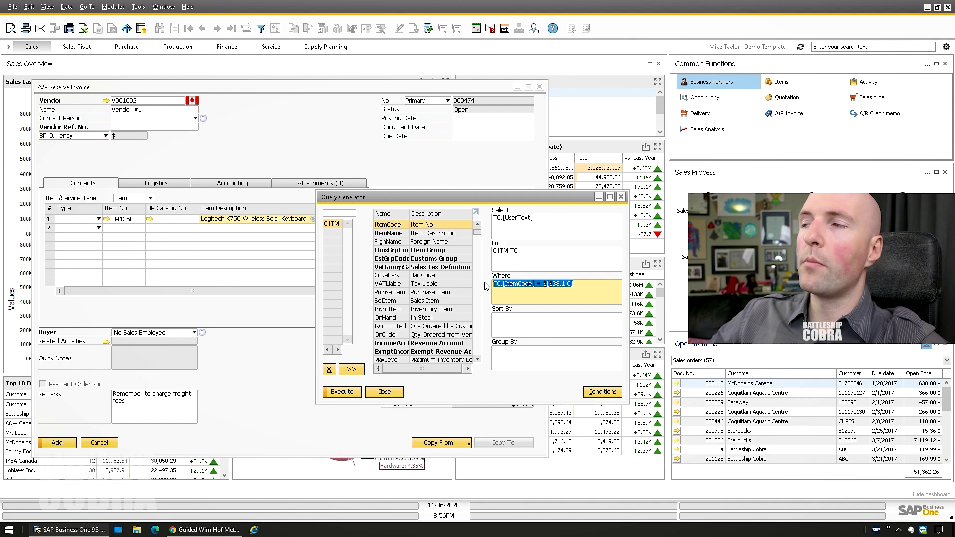
{"action": "left_click", "coordinate": [581, 295]}
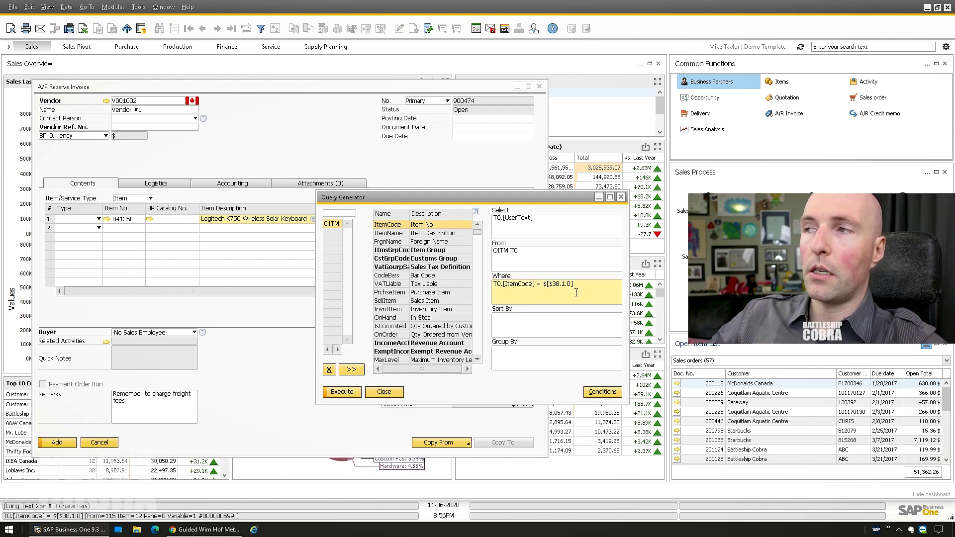
{"action": "left_click", "coordinate": [342, 393]}
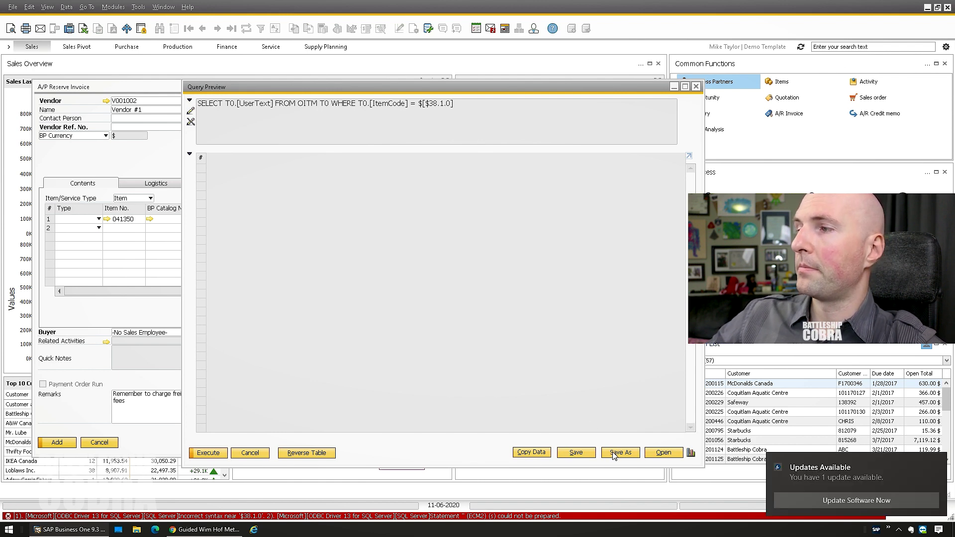
{"action": "left_click", "coordinate": [936, 468]}
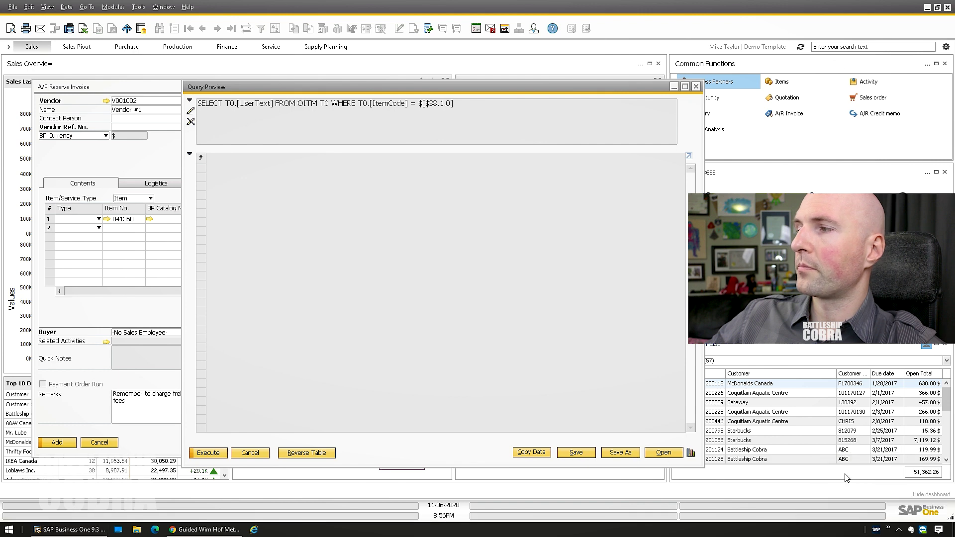
Save the query as "OPCH: Auto Item Remarks" in the FMS category and close the query windows.
{"action": "left_click", "coordinate": [513, 115]}
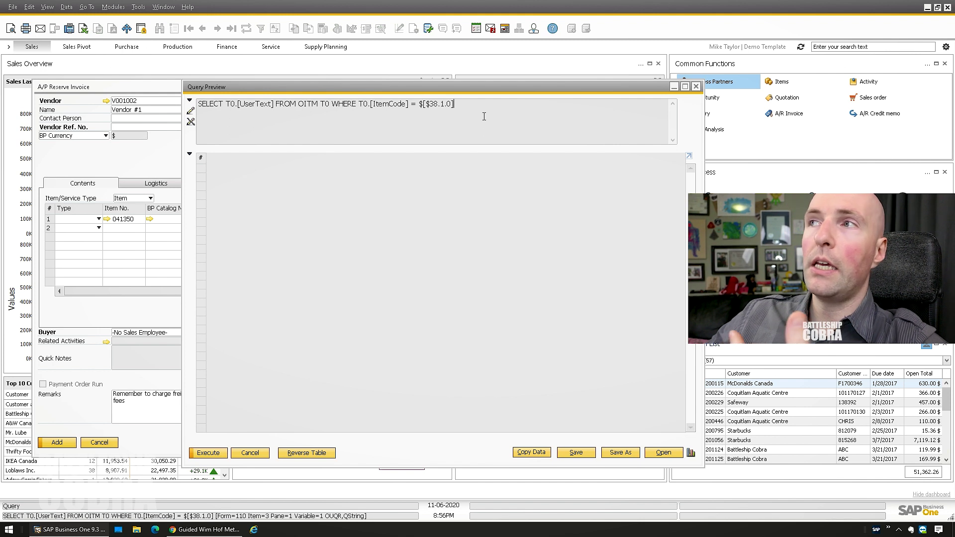
{"action": "left_click_drag", "start_coordinate": [417, 104], "coordinate": [473, 106]}
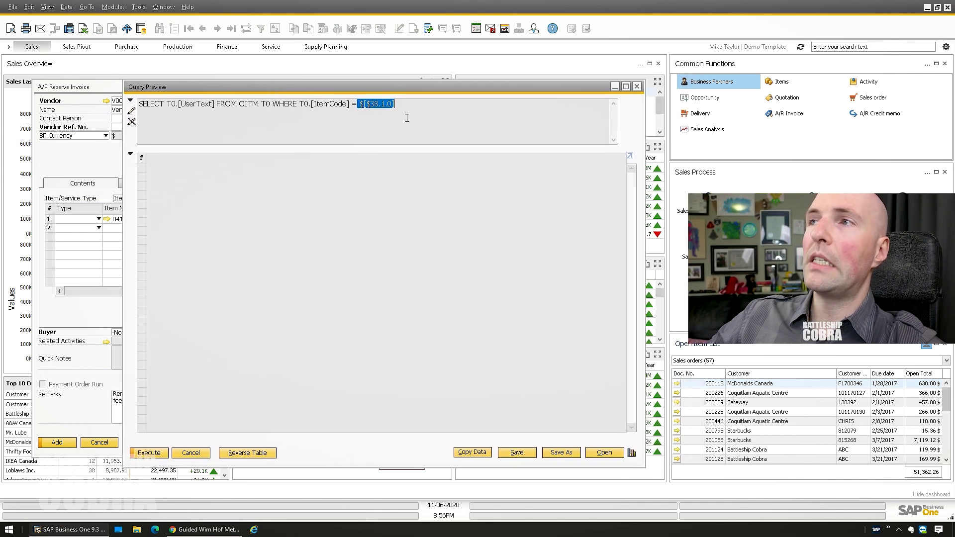
{"action": "left_click", "coordinate": [430, 128]}
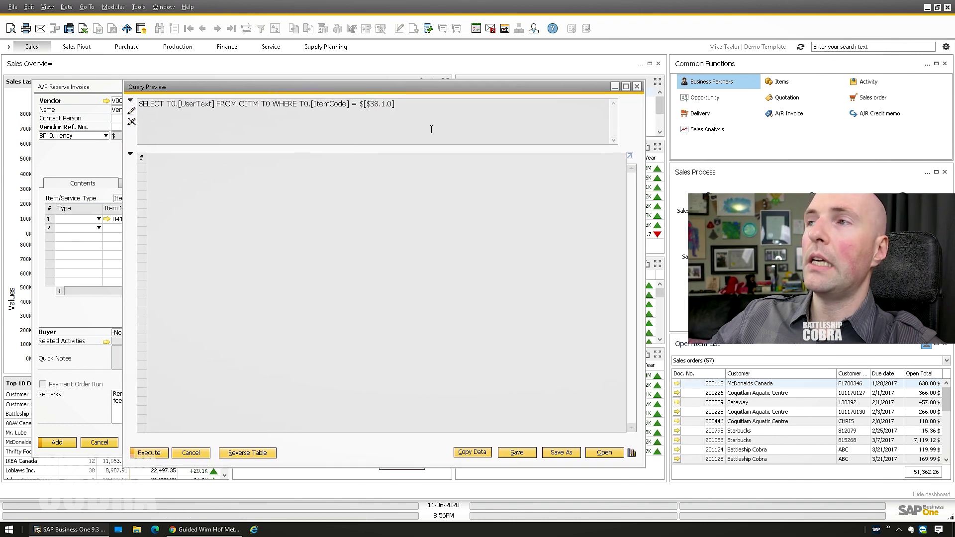
{"action": "left_click", "coordinate": [561, 454]}
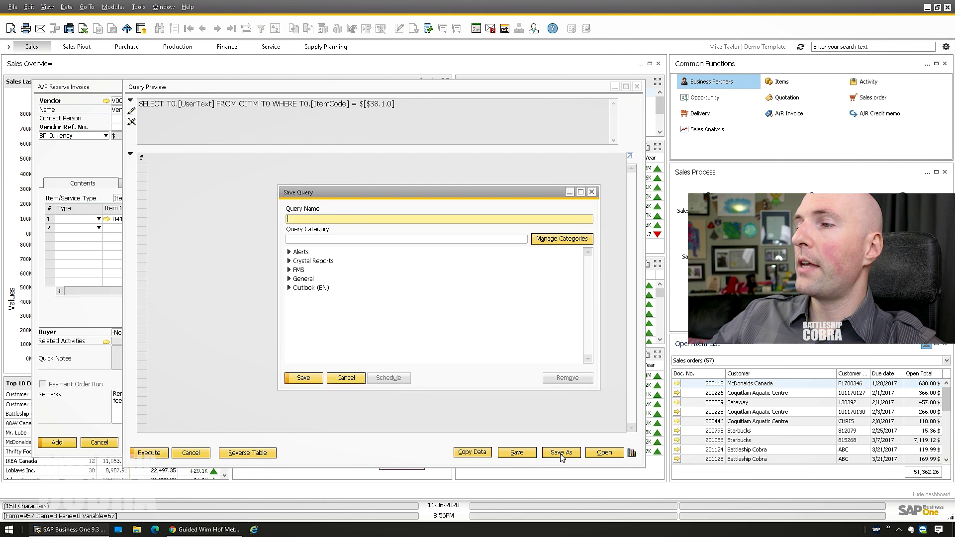
{"action": "left_click", "coordinate": [299, 270]}
{"action": "left_click", "coordinate": [316, 218]}
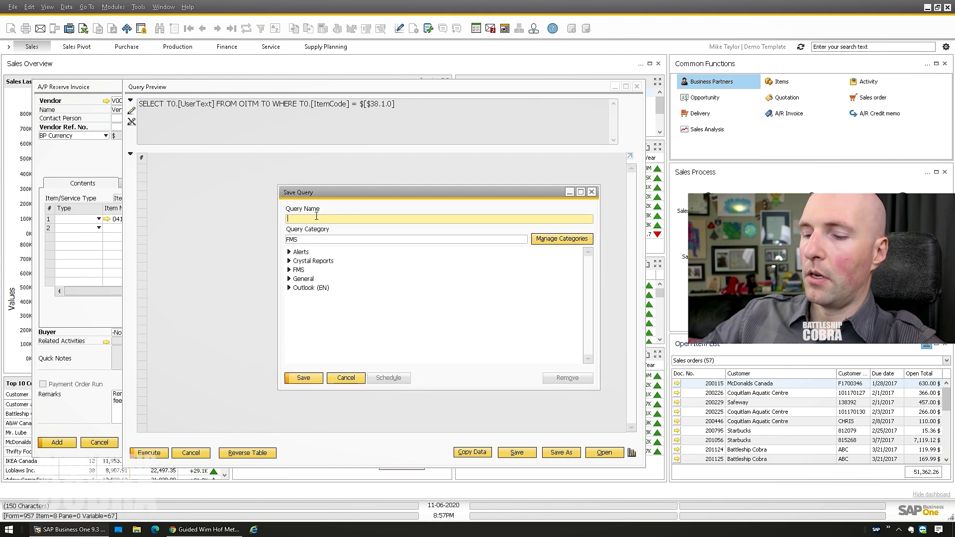
{"action": "type", "text": "OPCH: Auto Item Remarks"}
{"action": "key", "text": "Return"}
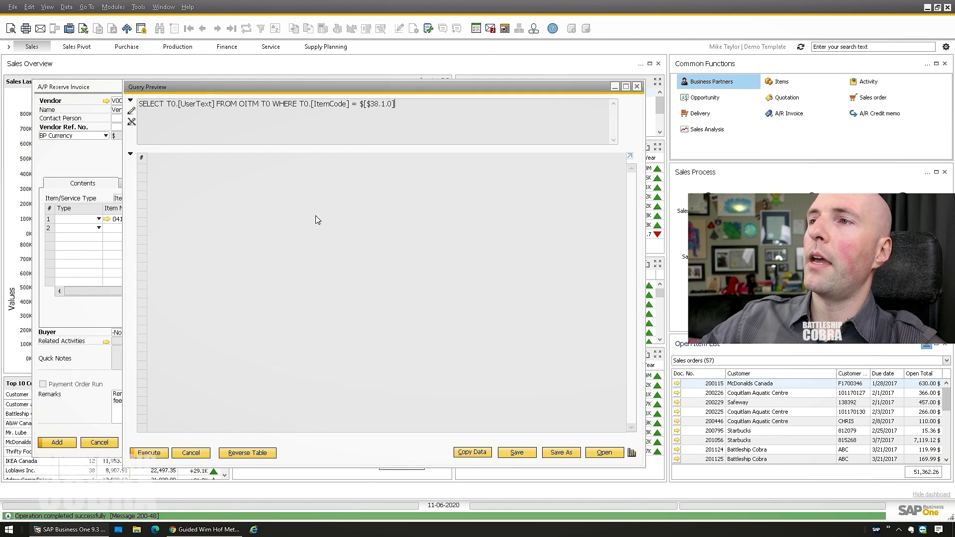
{"action": "left_click", "coordinate": [637, 87]}
{"action": "left_click", "coordinate": [384, 392]}
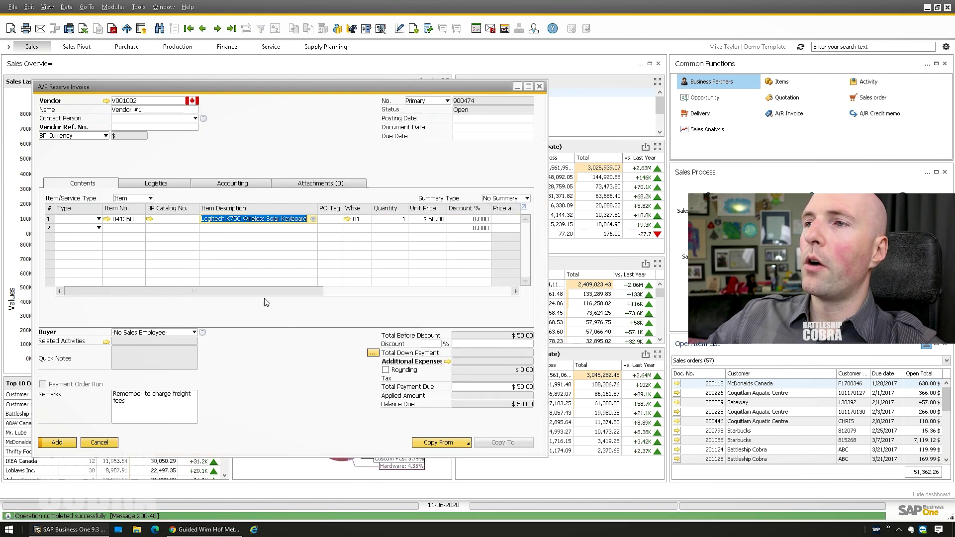
Set the invoice line's Ext. Descr. Foreign field to search by the saved query "OPCH: Auto Item Remarks".
{"action": "left_click", "coordinate": [492, 222]}
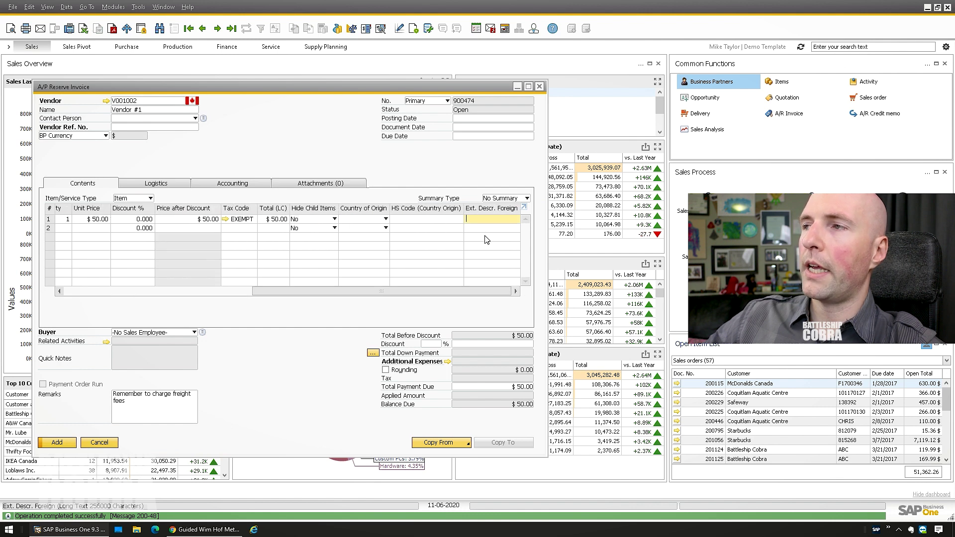
{"action": "key", "text": "shift+F2"}
{"action": "left_click", "coordinate": [356, 277]}
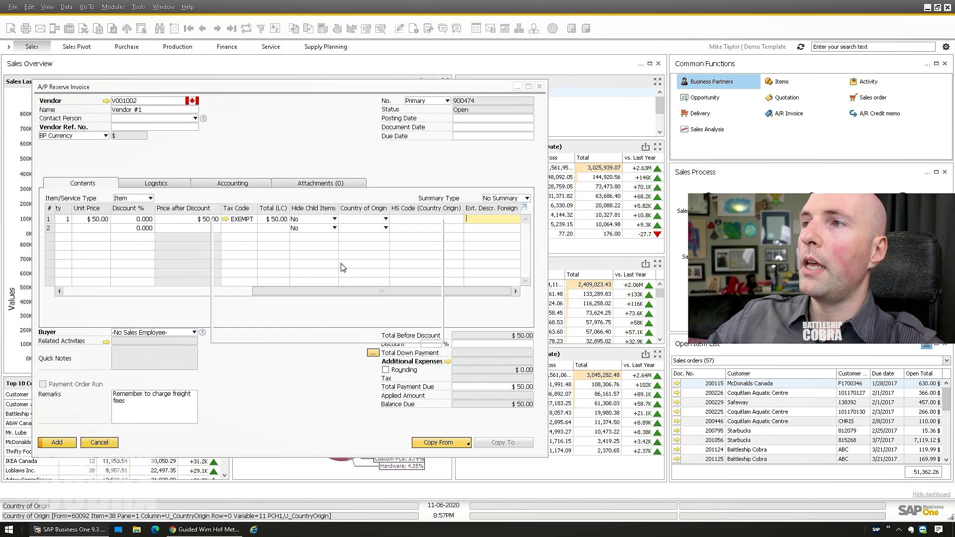
{"action": "left_click", "coordinate": [256, 250]}
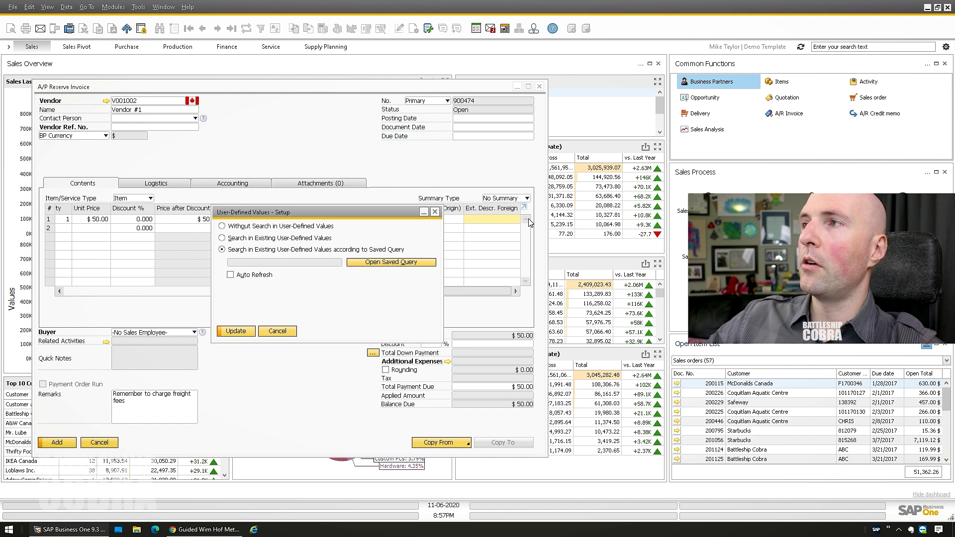
{"action": "left_click", "coordinate": [391, 262]}
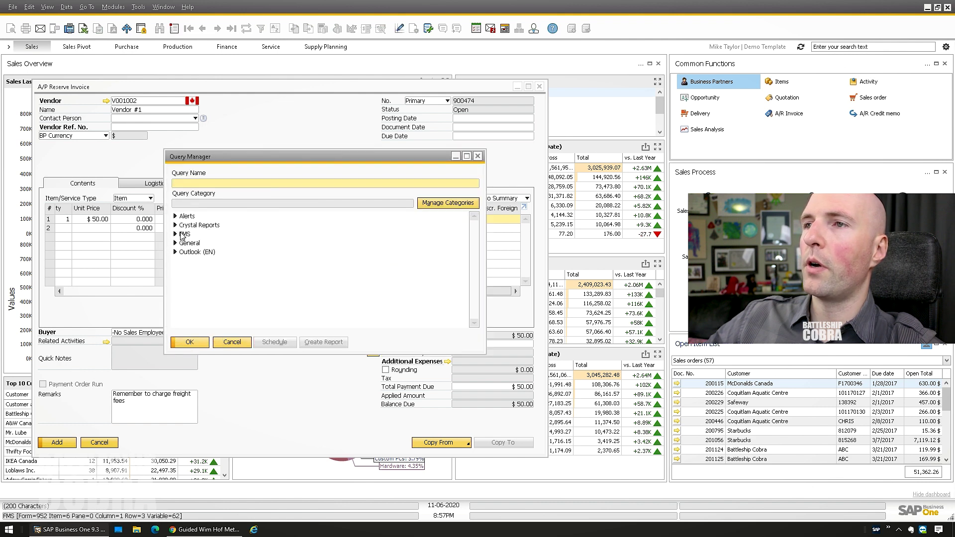
{"action": "double_click", "coordinate": [225, 243]}
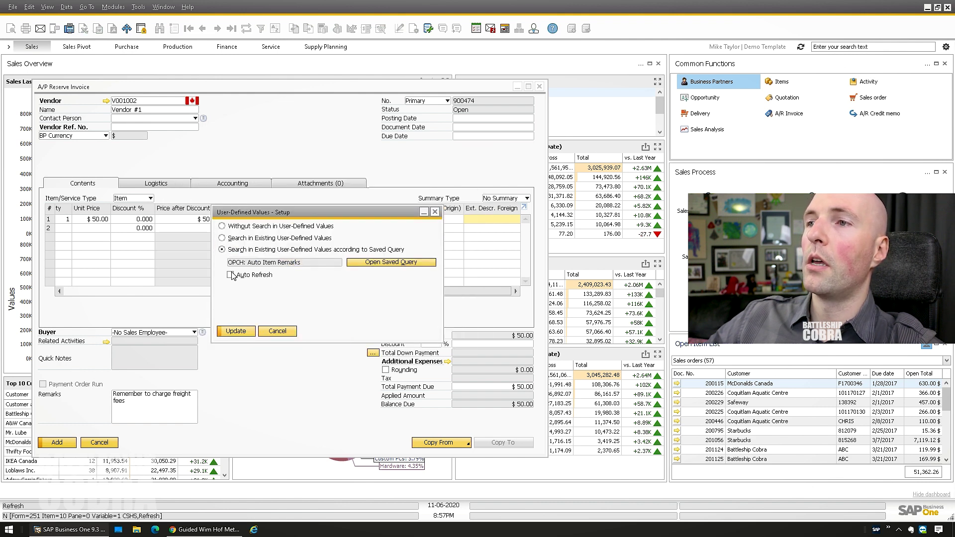
Enable Auto Refresh for the field when exiting the altered Item No. column and update the user-defined values setup.
{"action": "left_click", "coordinate": [231, 276]}
{"action": "left_click", "coordinate": [264, 290]}
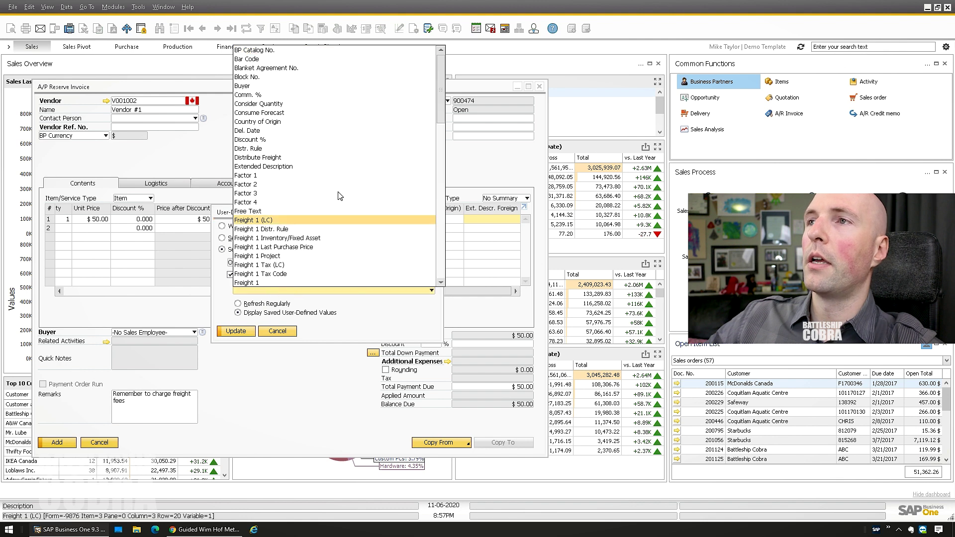
{"action": "scroll", "coordinate": [301, 124], "scroll_direction": "down", "scroll_amount": 9}
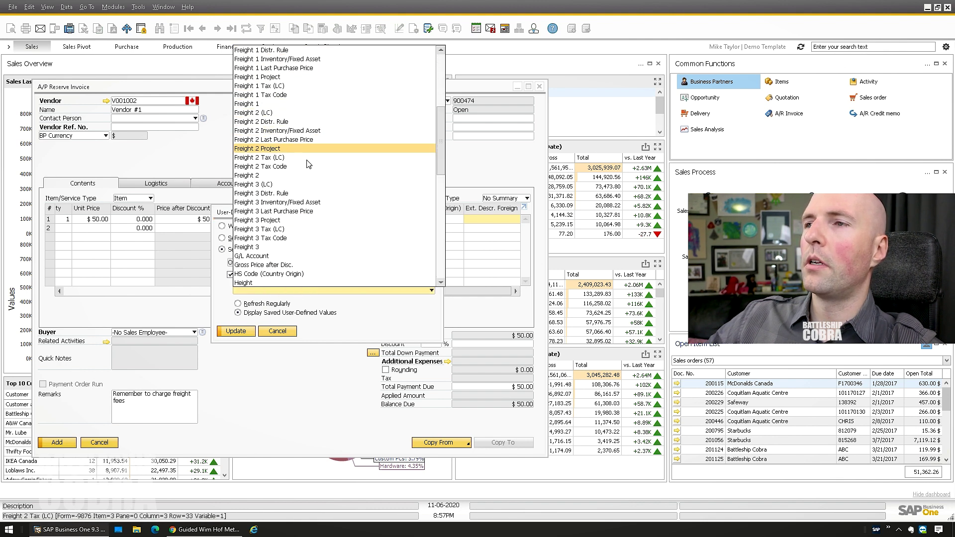
{"action": "left_click", "coordinate": [259, 264]}
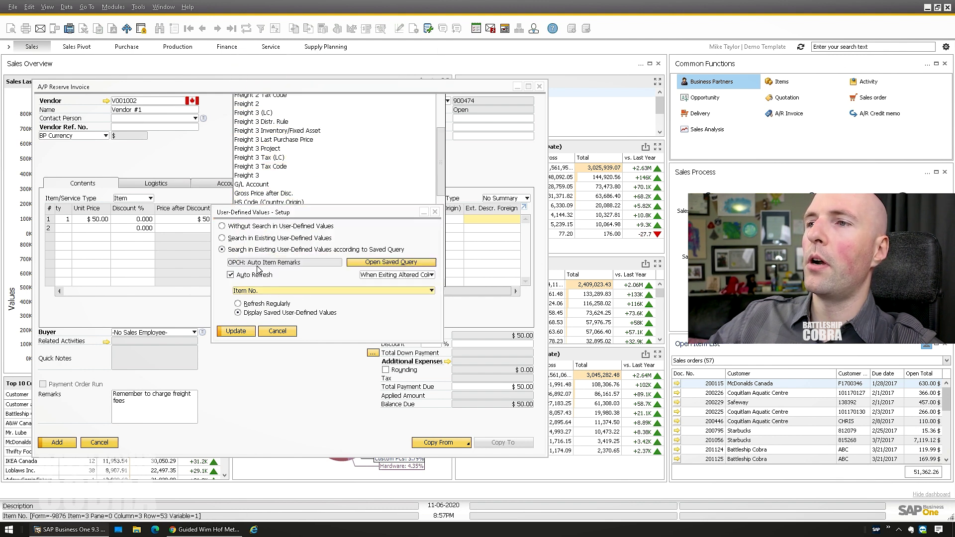
{"action": "left_click", "coordinate": [236, 331]}
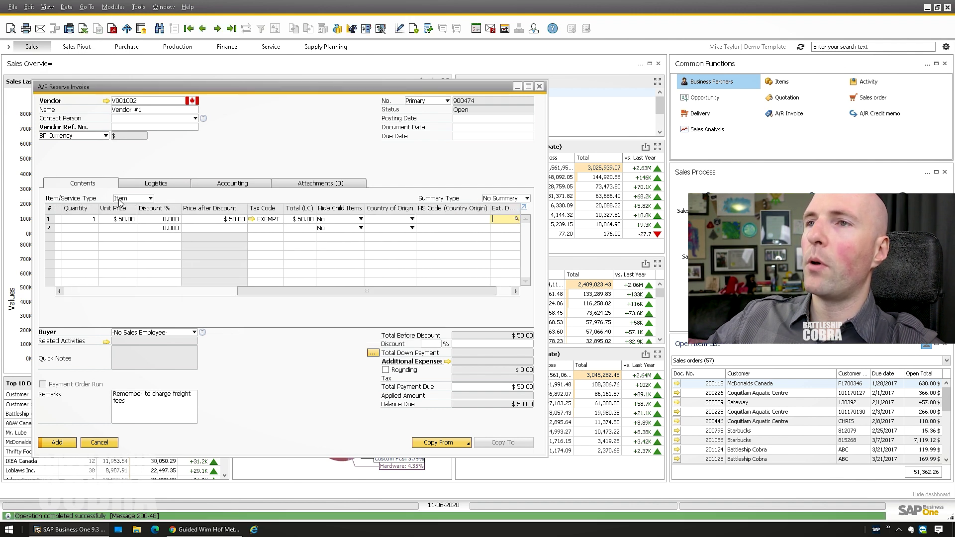
Copy item number 041350 into the second invoice line and check that line's Ext. Descr. Foreign field.
{"action": "left_click", "coordinate": [78, 292]}
{"action": "left_click", "coordinate": [122, 218]}
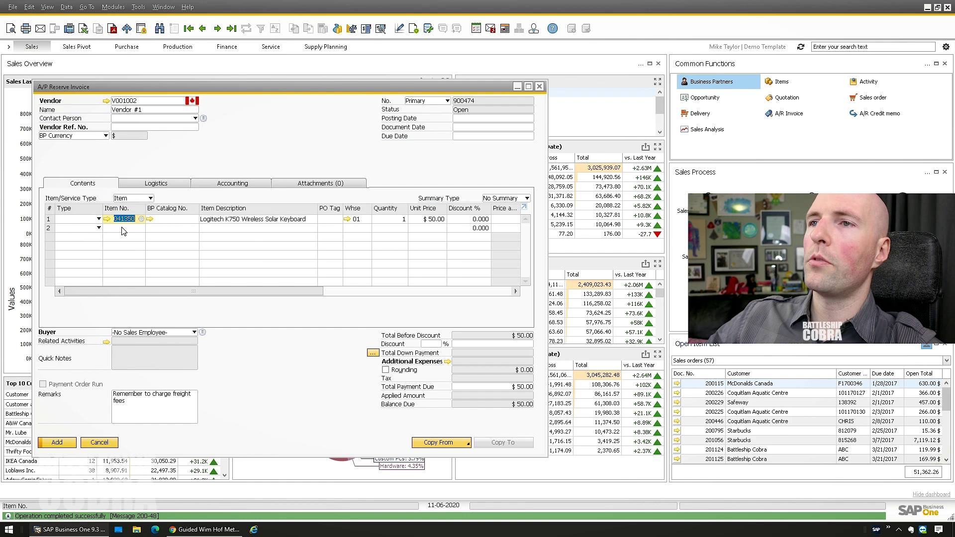
{"action": "key", "text": "ctrl+c"}
{"action": "left_click", "coordinate": [124, 227]}
{"action": "key", "text": "ctrl+v"}
{"action": "key", "text": "Tab"}
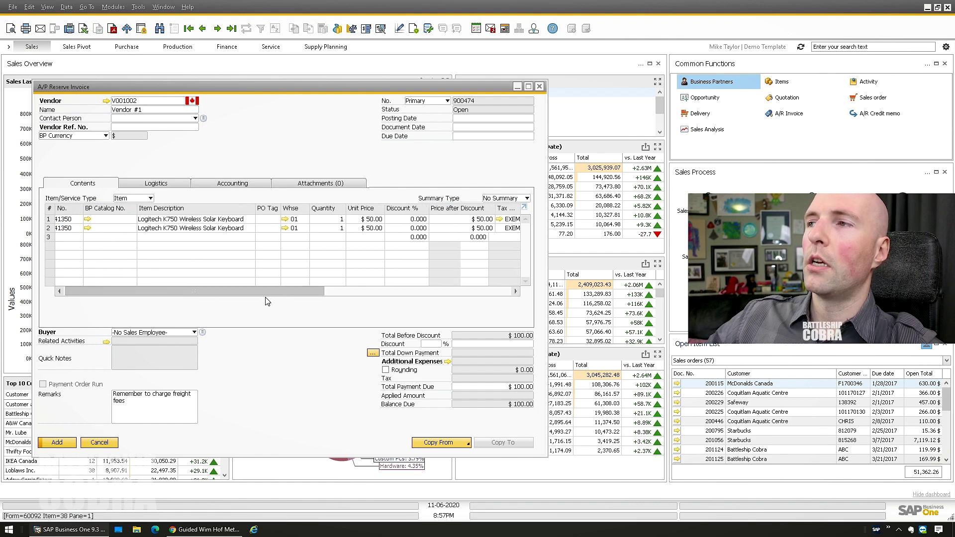
{"action": "left_click", "coordinate": [67, 29]}
{"action": "left_click", "coordinate": [66, 86]}
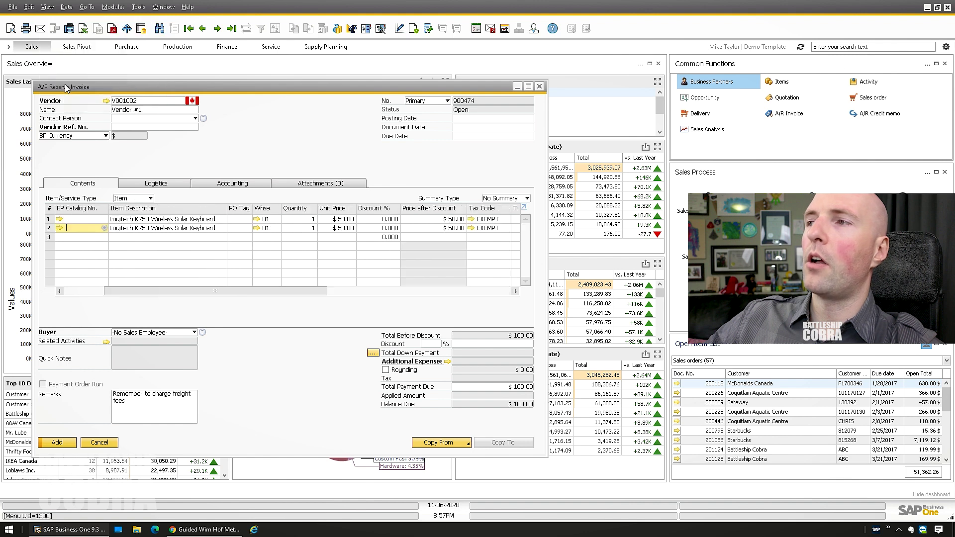
{"action": "left_click", "coordinate": [481, 288]}
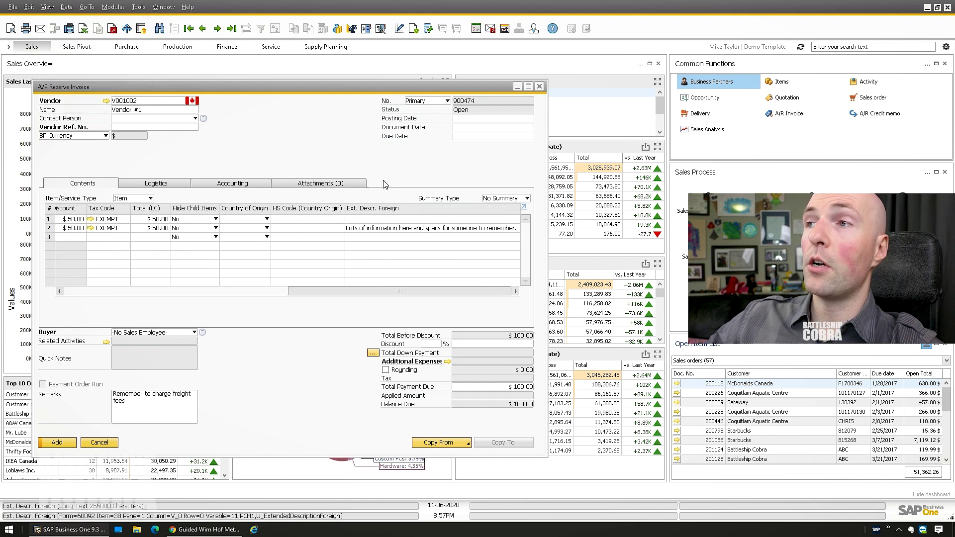
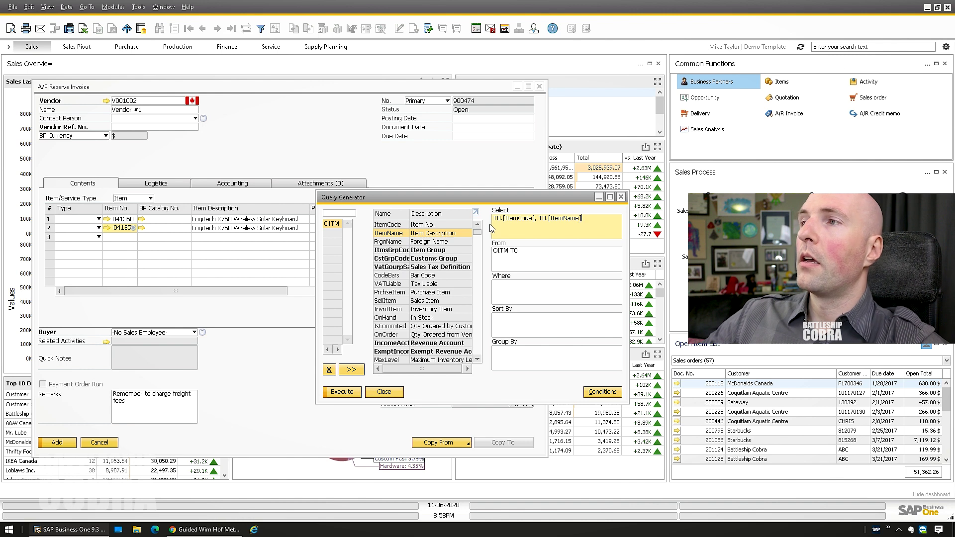
Limit the OITM query of item codes and names to TOP 10 in the Select clause and execute it.
{"action": "type", "text": "T0"}
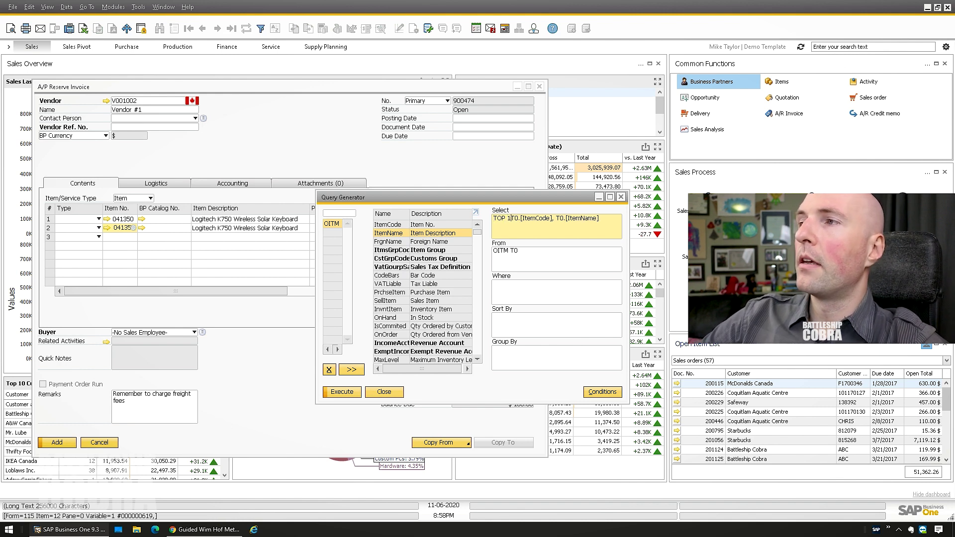
{"action": "left_click", "coordinate": [514, 287]}
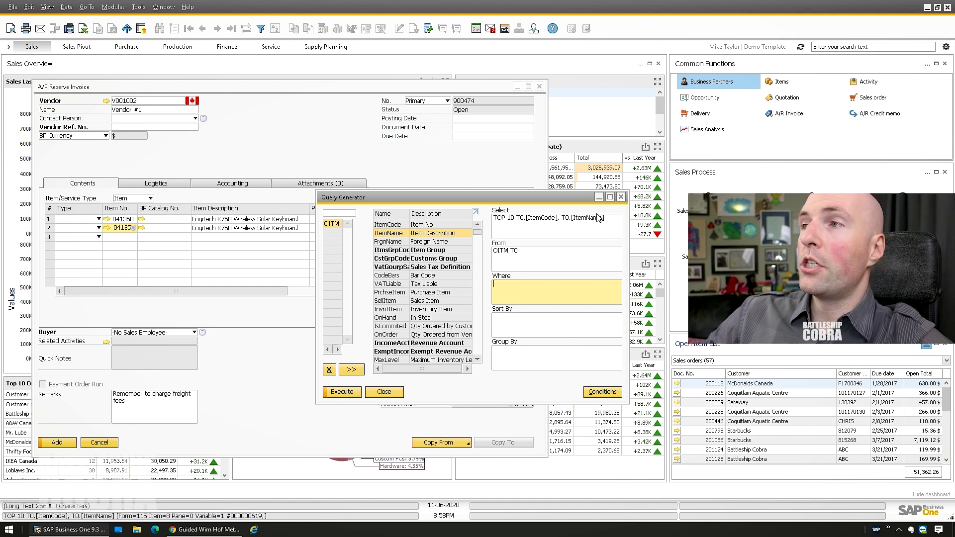
{"action": "left_click", "coordinate": [342, 393]}
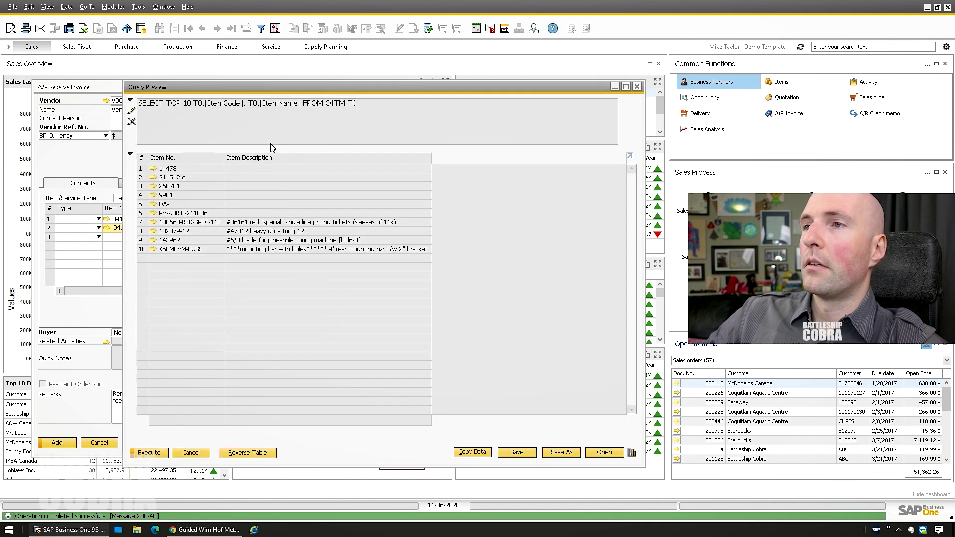
Save the query as "OPCH: Horrible YT Example List" in the FMS category and close the query windows.
{"action": "left_click", "coordinate": [561, 453]}
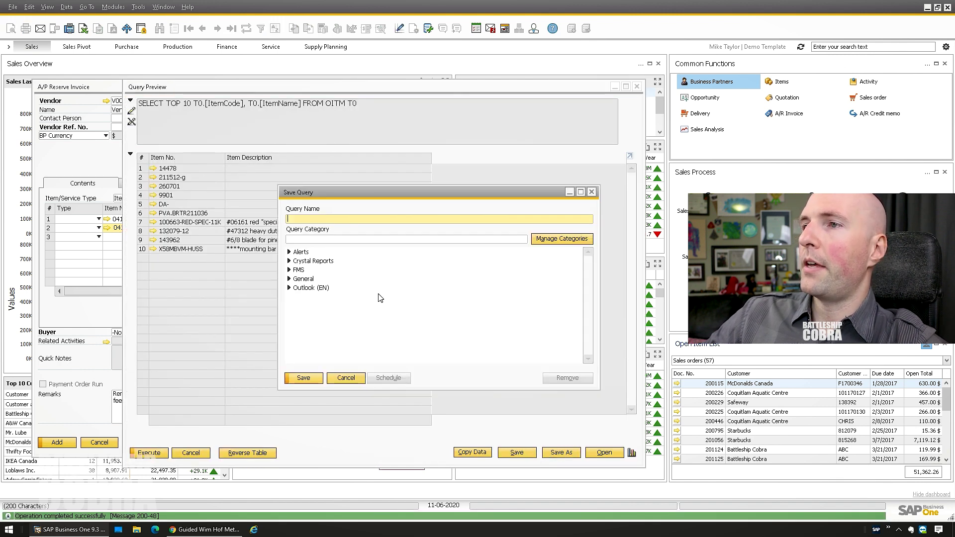
{"action": "type", "text": "OPCH: Horrible YT Example List"}
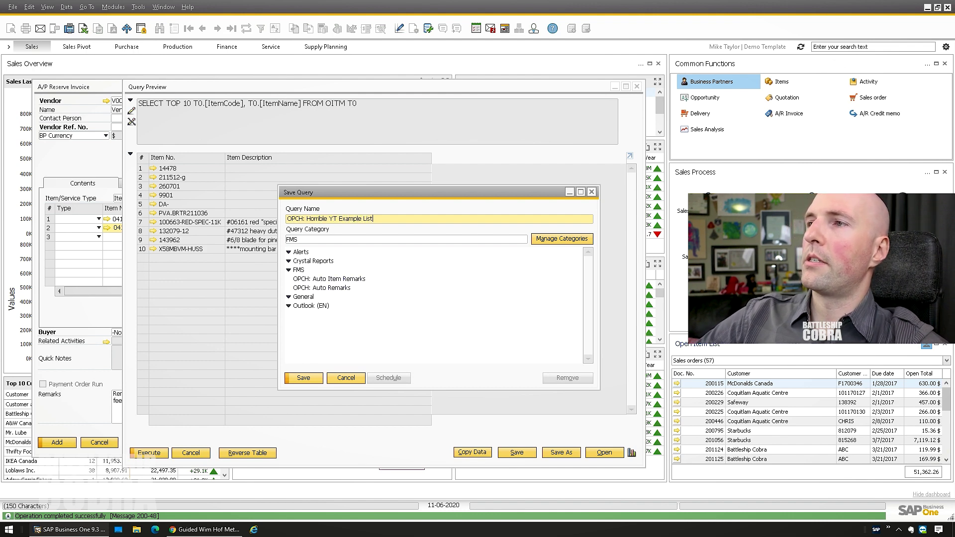
{"action": "key", "text": "Return"}
{"action": "key", "text": "Escape"}
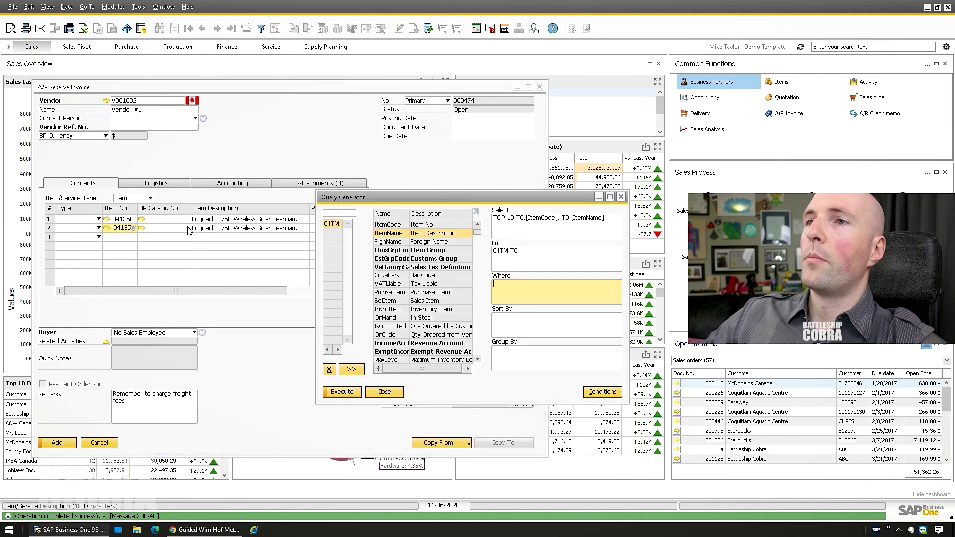
{"action": "left_click", "coordinate": [401, 394]}
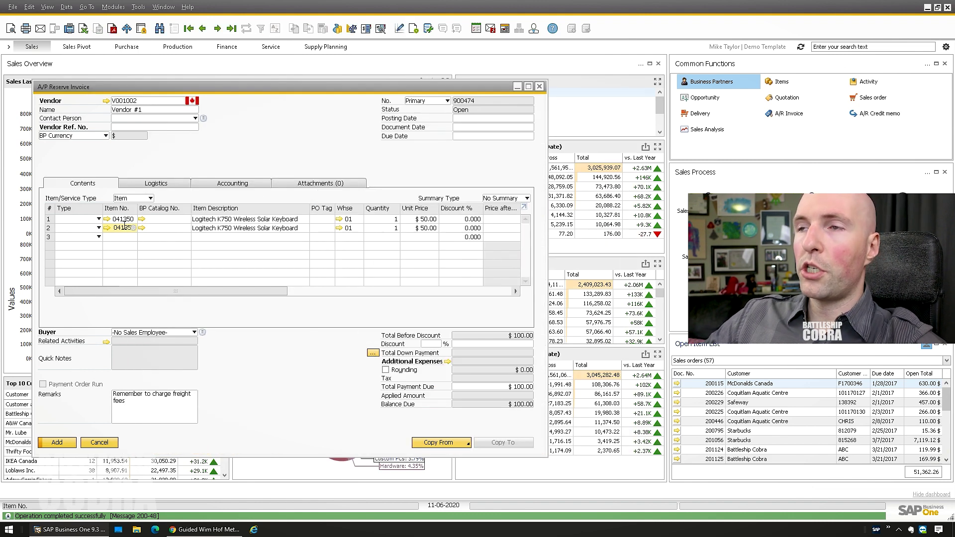
Assign the saved query "OPCH: Horrible YT Example List" to the second line's Item No. field as its user-defined values search.
{"action": "key", "text": "shift+F2"}
{"action": "key", "text": "Return"}
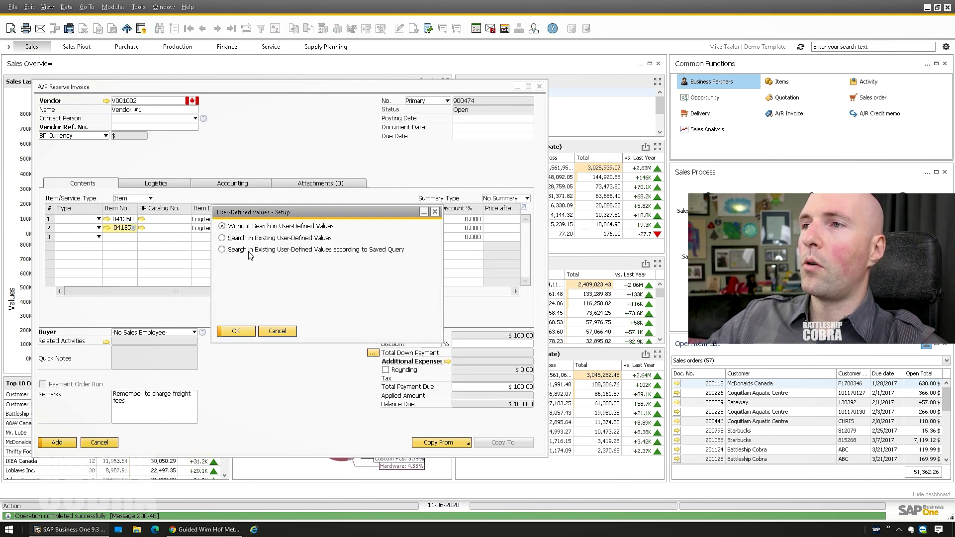
{"action": "left_click", "coordinate": [250, 256]}
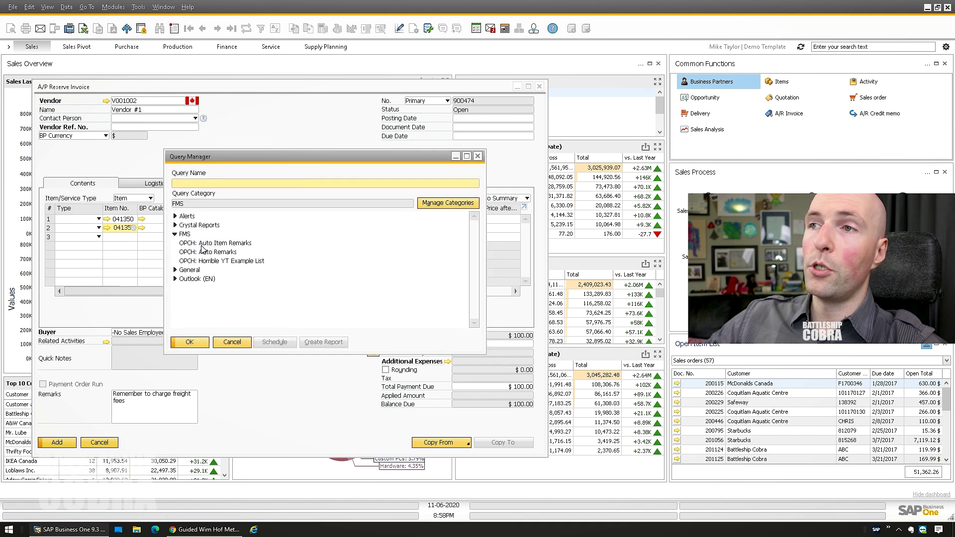
{"action": "double_click", "coordinate": [217, 261]}
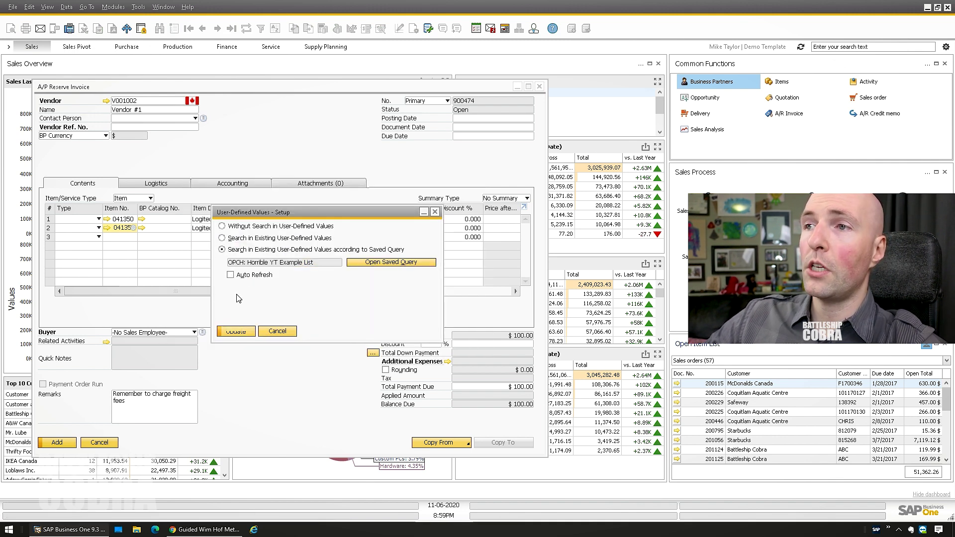
{"action": "left_click", "coordinate": [235, 332]}
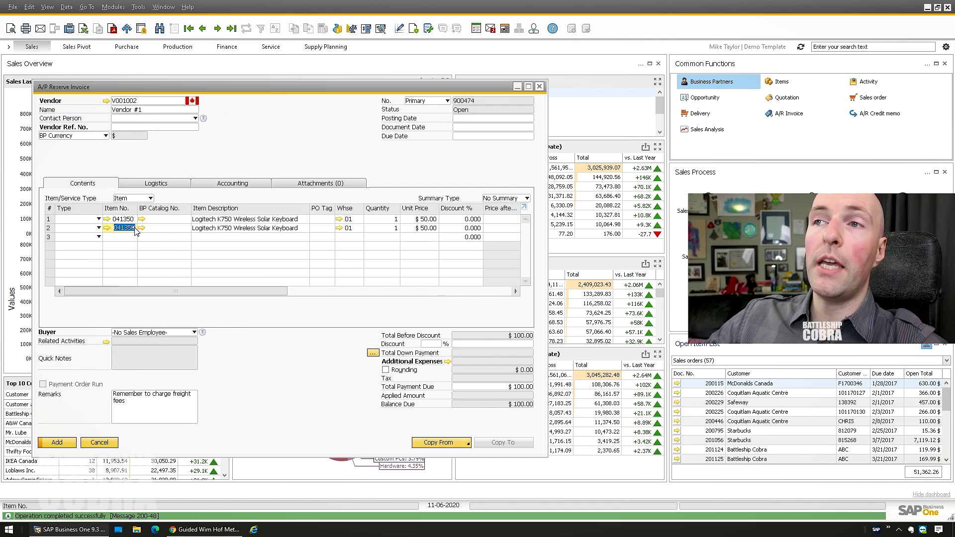
Try filling the second line's Item No. from the query list with PVA.BRTR211036 and X58MBVM-HUSS, and dismiss the List of Items window.
{"action": "left_click", "coordinate": [135, 229]}
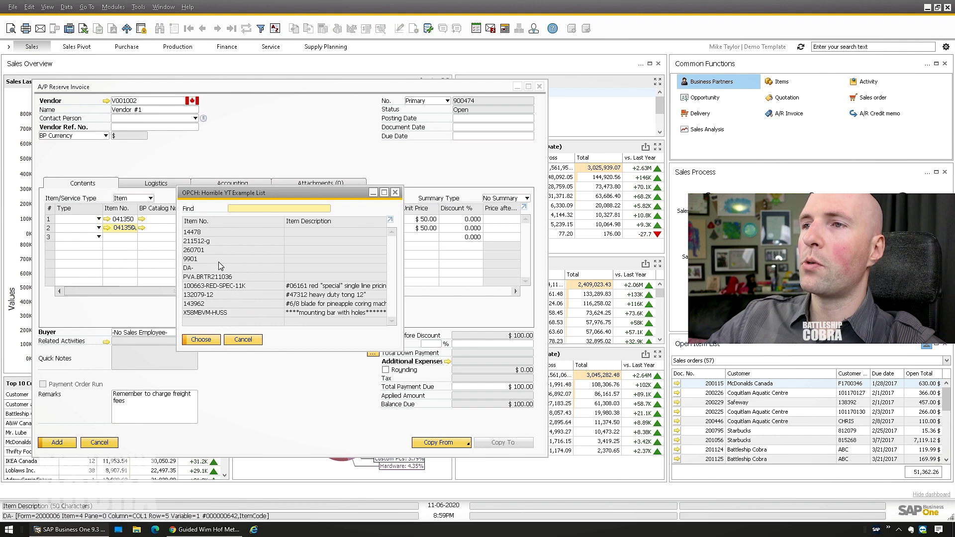
{"action": "double_click", "coordinate": [212, 277]}
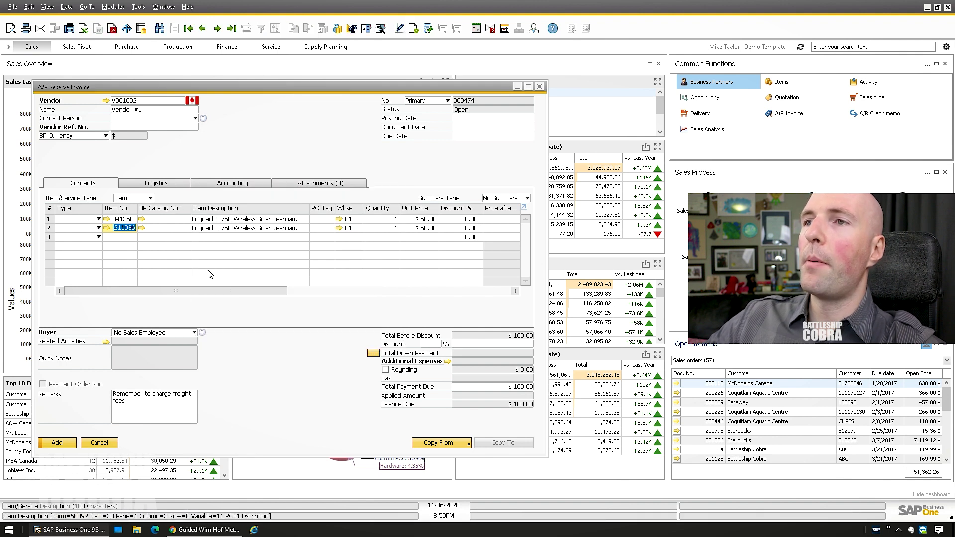
{"action": "left_click", "coordinate": [133, 232]}
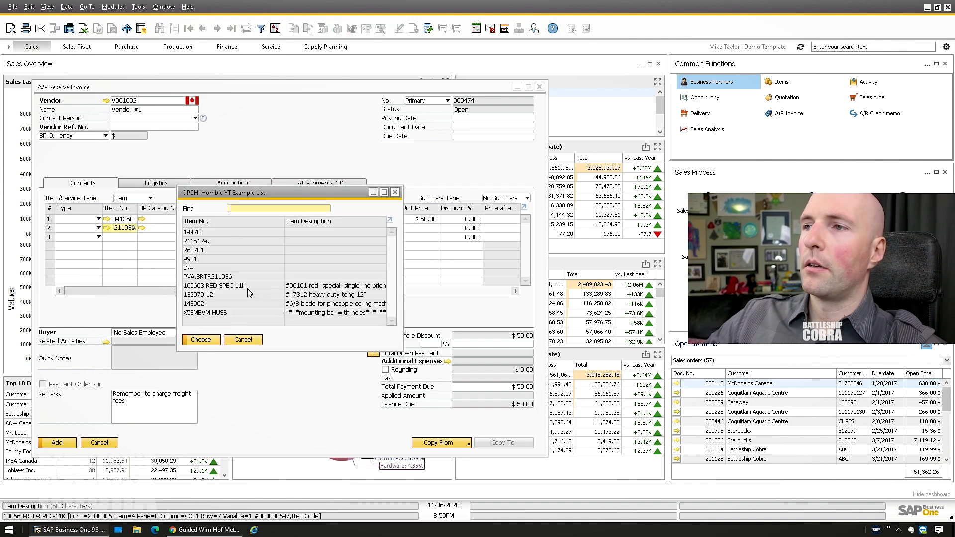
{"action": "double_click", "coordinate": [305, 312]}
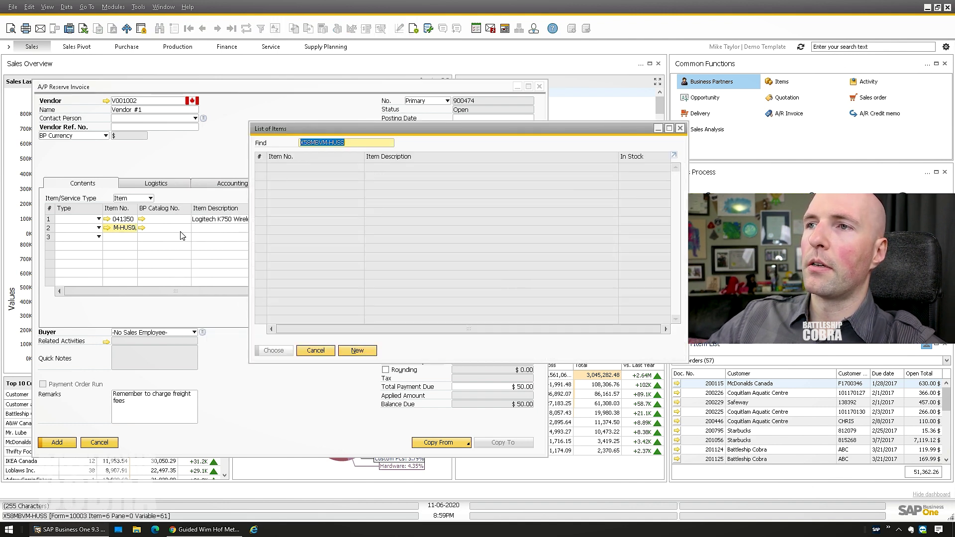
{"action": "left_click", "coordinate": [315, 350]}
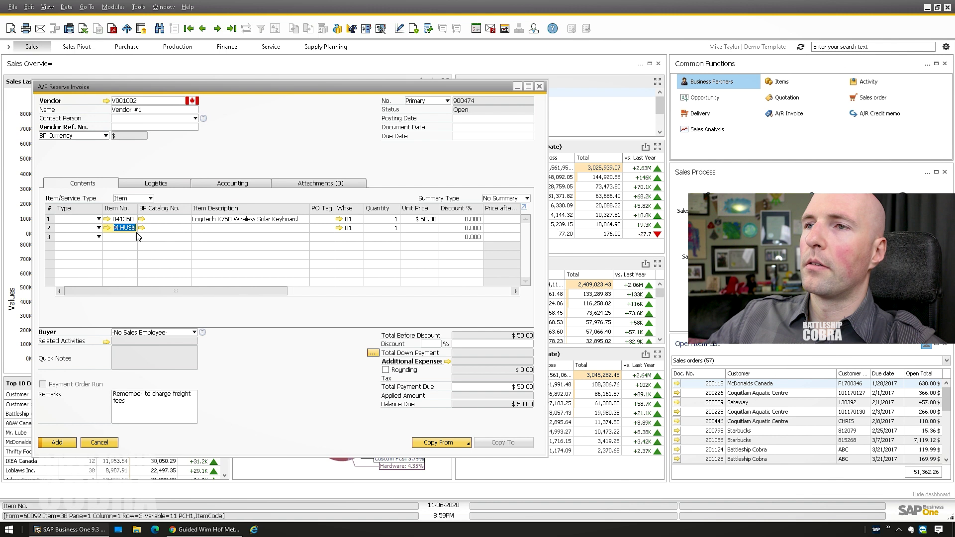
Choose item 100663-RED-SPEC-11K from the query list for the second invoice line and move on to its Item Description.
{"action": "left_click", "coordinate": [134, 231]}
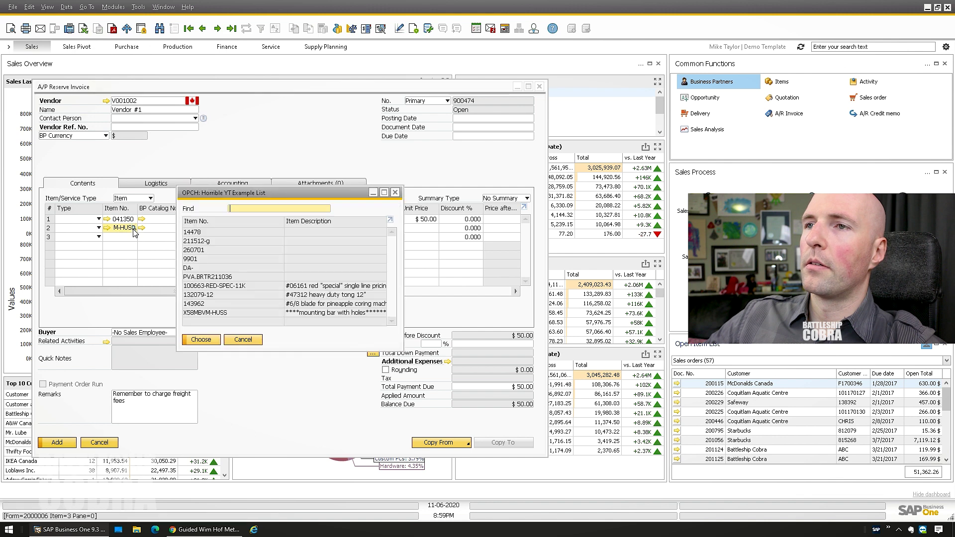
{"action": "double_click", "coordinate": [211, 286]}
{"action": "key", "text": "Tab"}
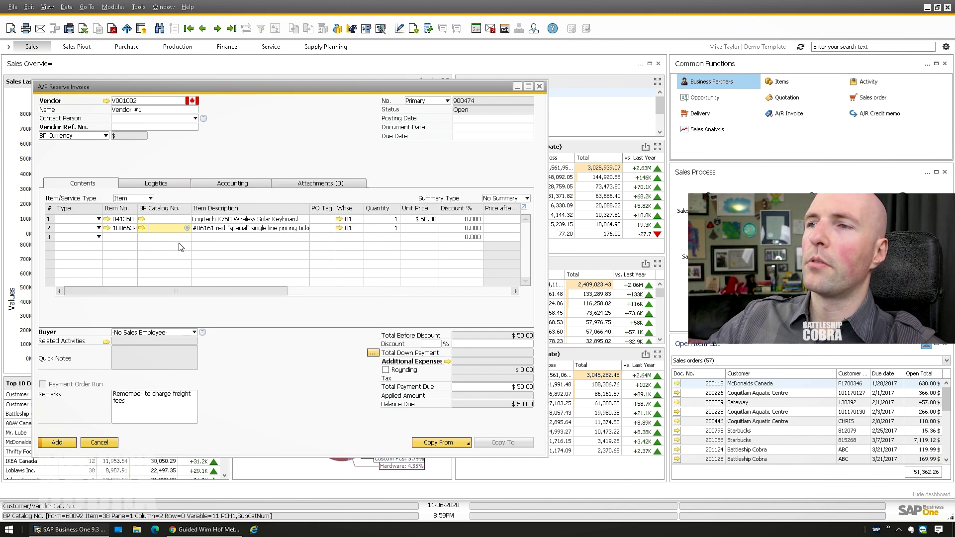
{"action": "key", "text": "Tab"}
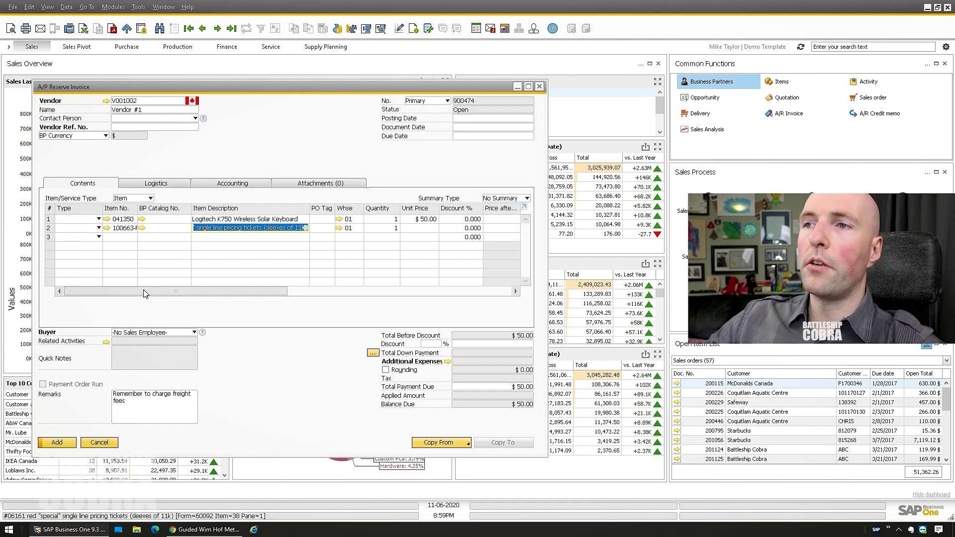
Review the user-defined values setup of the second line's Item No. field and close it without changes.
{"action": "left_click", "coordinate": [123, 230]}
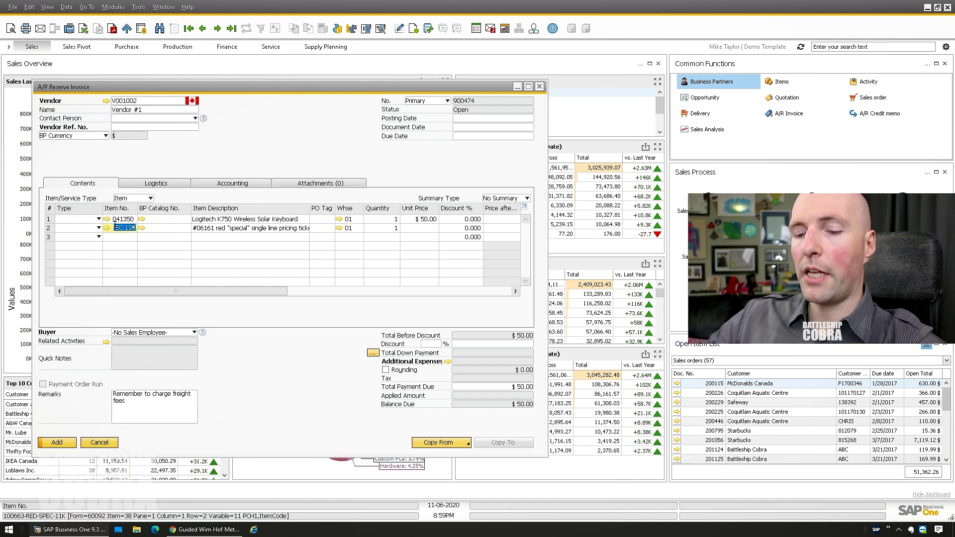
{"action": "key", "text": "alt+shift+F2"}
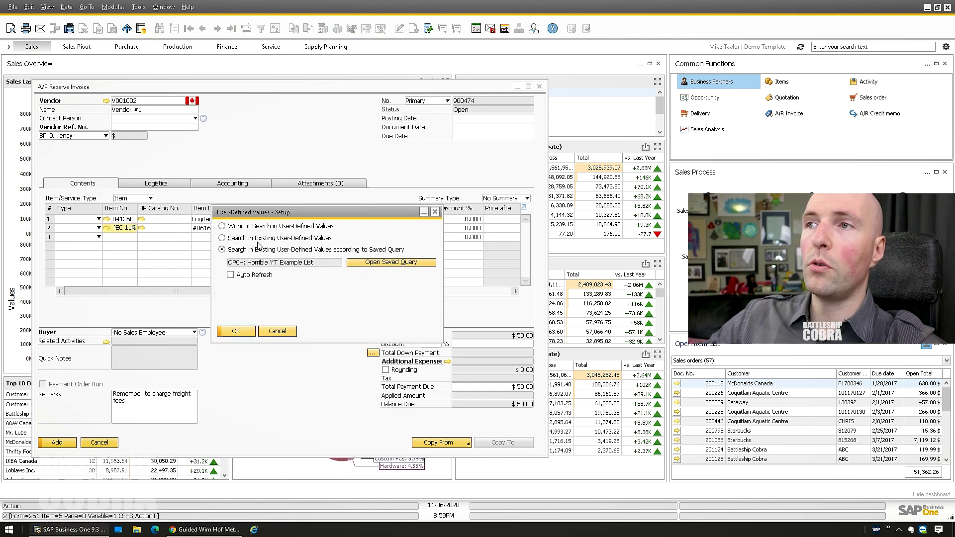
{"action": "left_click", "coordinate": [233, 332]}
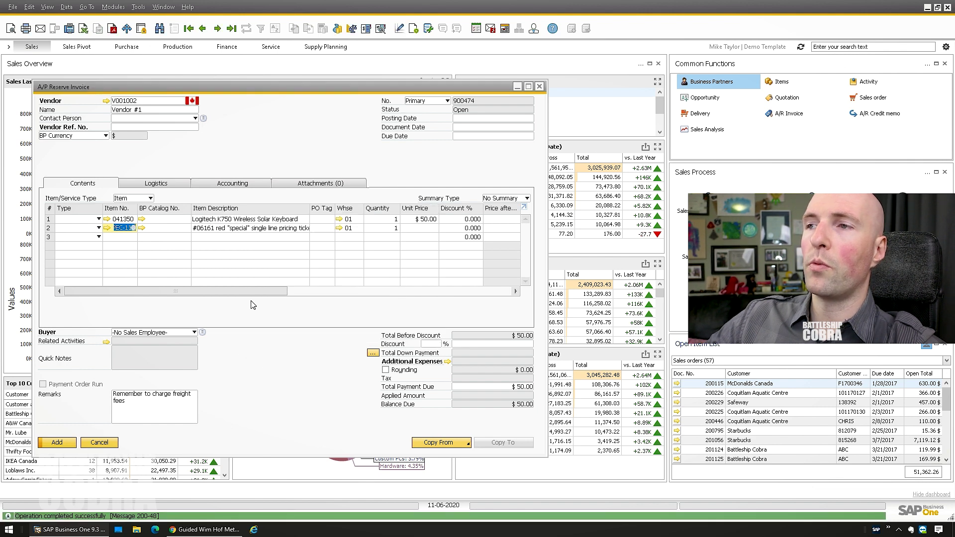
{"action": "left_click_drag", "start_coordinate": [252, 291], "coordinate": [425, 291]}
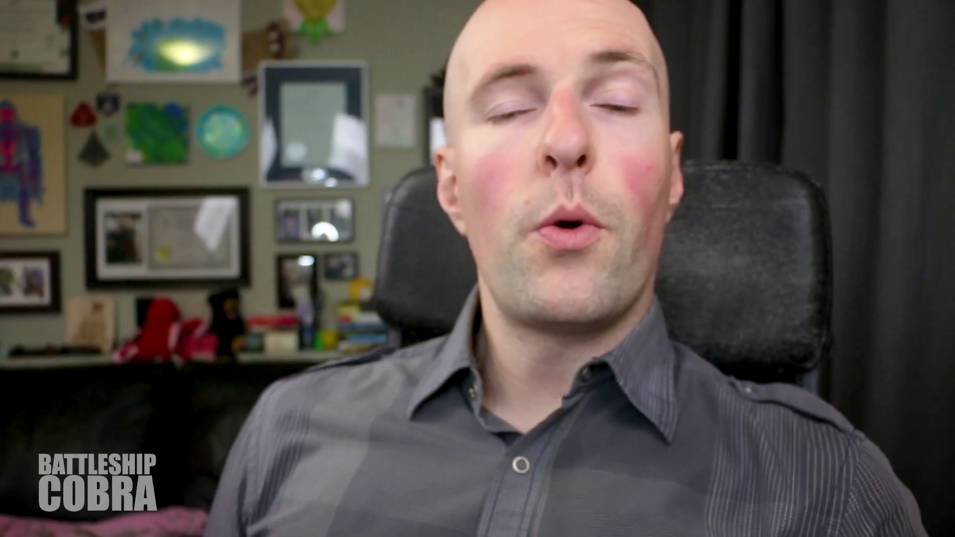